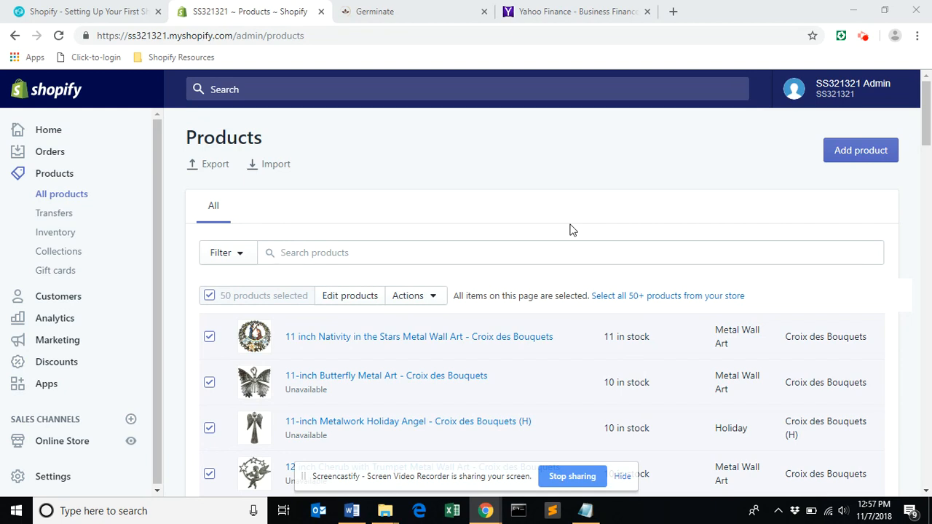
Open the 11 inch Nativity in the Stars Metal Wall Art product and remove "- Croix des Bouquets" from its title.
{"action": "left_click", "coordinate": [77, 196]}
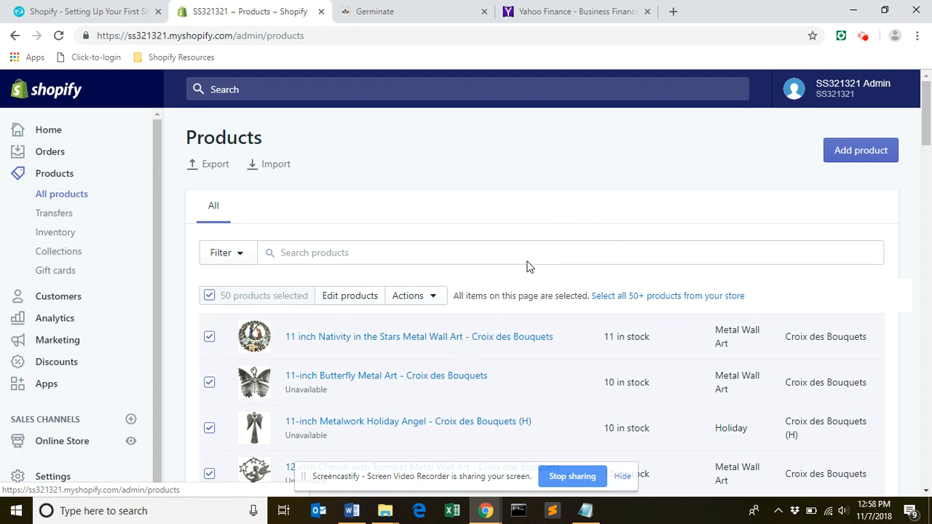
{"action": "left_click", "coordinate": [421, 339]}
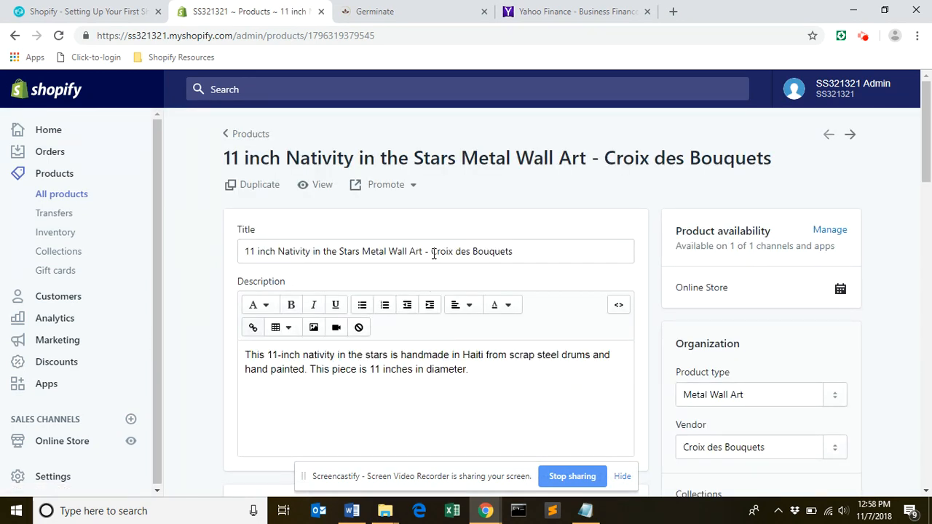
{"action": "left_click_drag", "start_coordinate": [430, 252], "coordinate": [540, 256]}
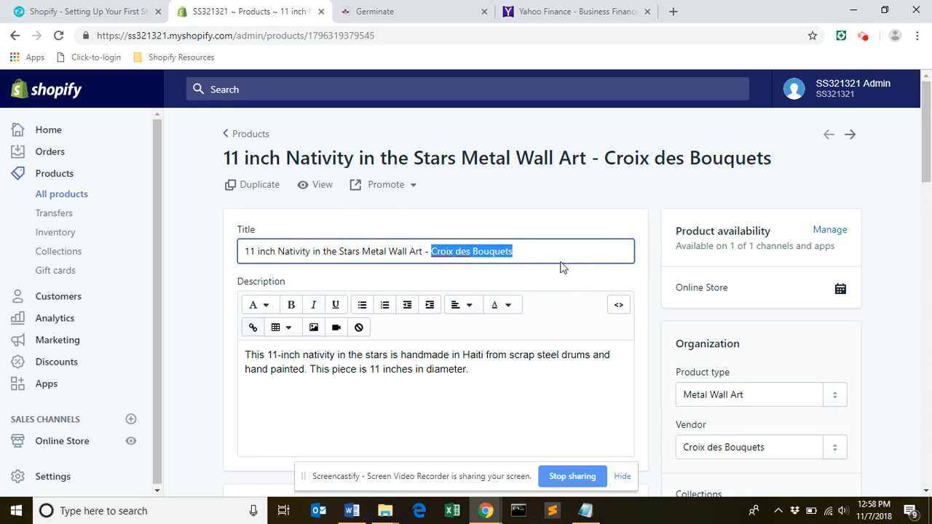
{"action": "key", "text": "BackSpace"}
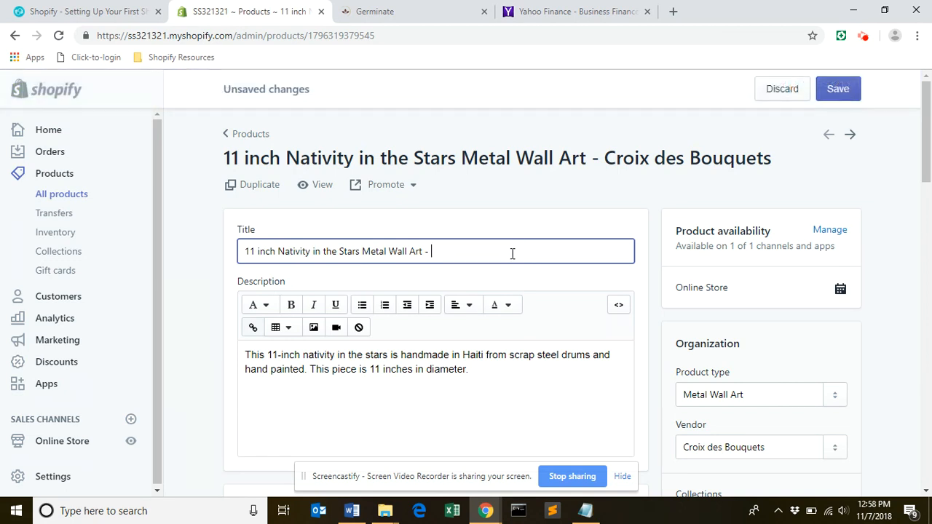
{"action": "key", "text": "BackSpace"}
{"action": "key", "text": "BackSpace"}
{"action": "key", "text": "BackSpace"}
Insert "Metal Wall Art 11 inch featuring a Nativity Scene and a Star Design" at the start of the product title.
{"action": "left_click", "coordinate": [245, 253]}
{"action": "mouse_move", "coordinate": [927, 148]}
{"action": "left_mouse_down"}
{"action": "mouse_move", "coordinate": [930, 212]}
{"action": "mouse_move", "coordinate": [924, 142]}
{"action": "left_mouse_up"}
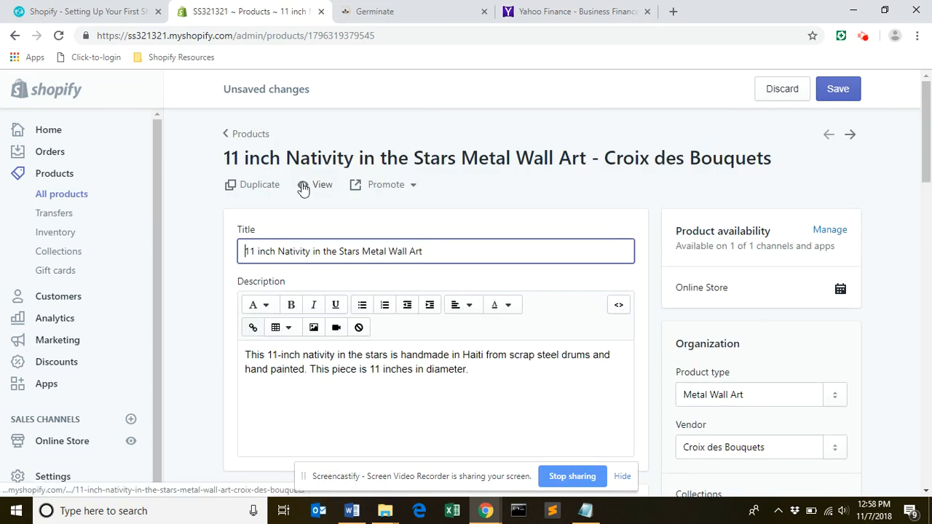
{"action": "type", "text": "Metal "}
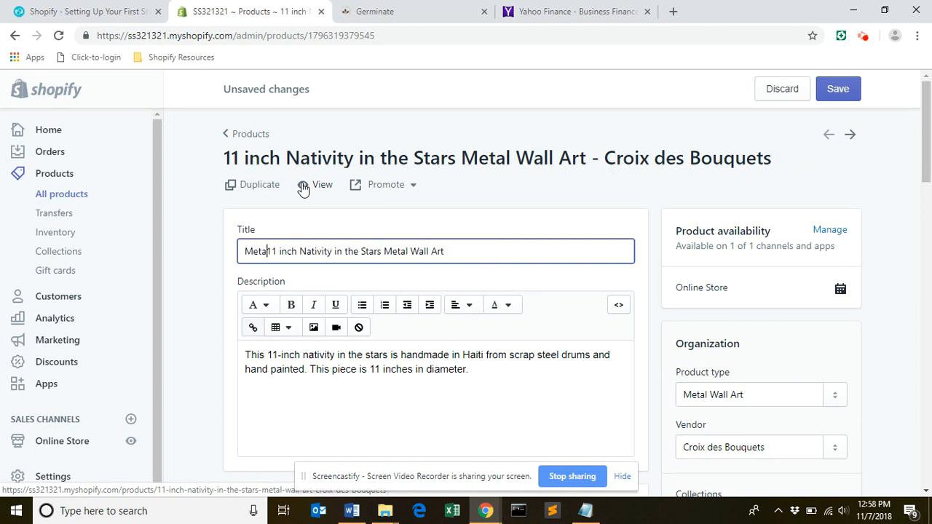
{"action": "type", "text": "Wall Art "}
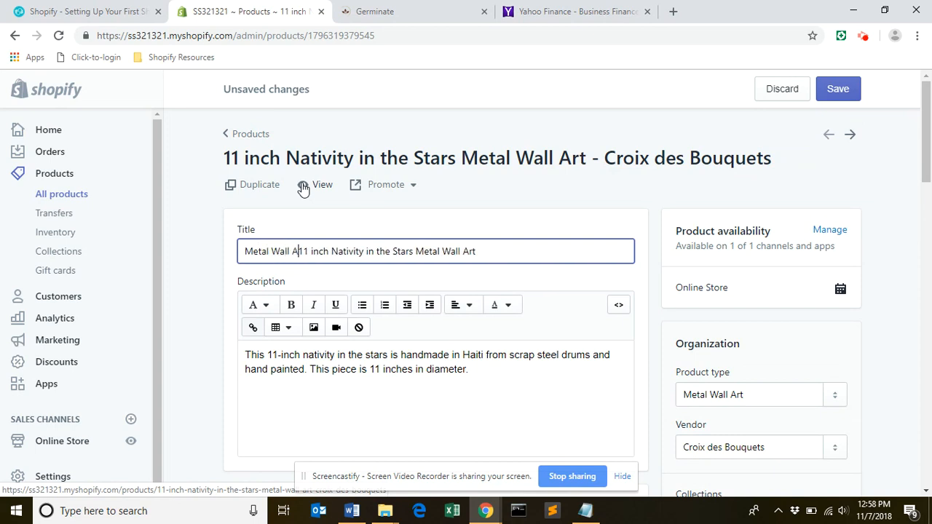
{"action": "type", "text": "11 inch "}
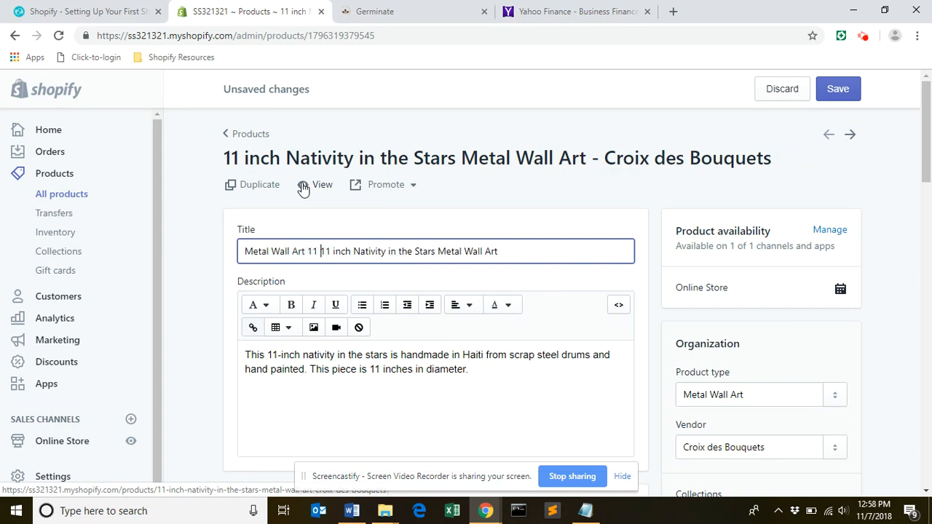
{"action": "type", "text": "featur"}
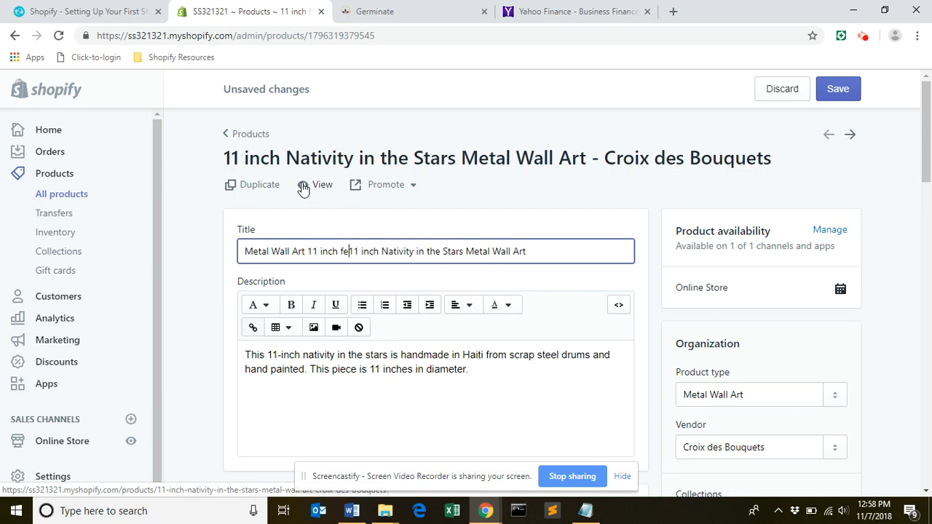
{"action": "type", "text": "ing a N"}
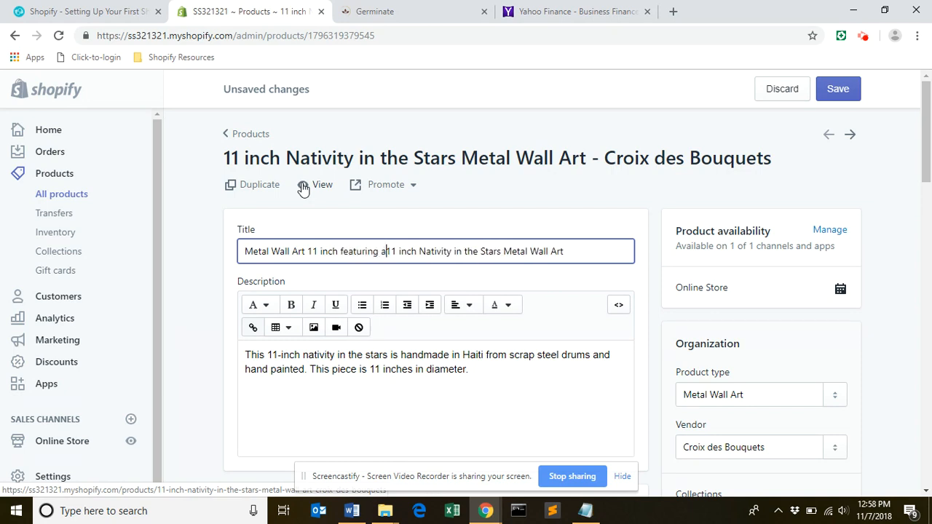
{"action": "type", "text": "atic"}
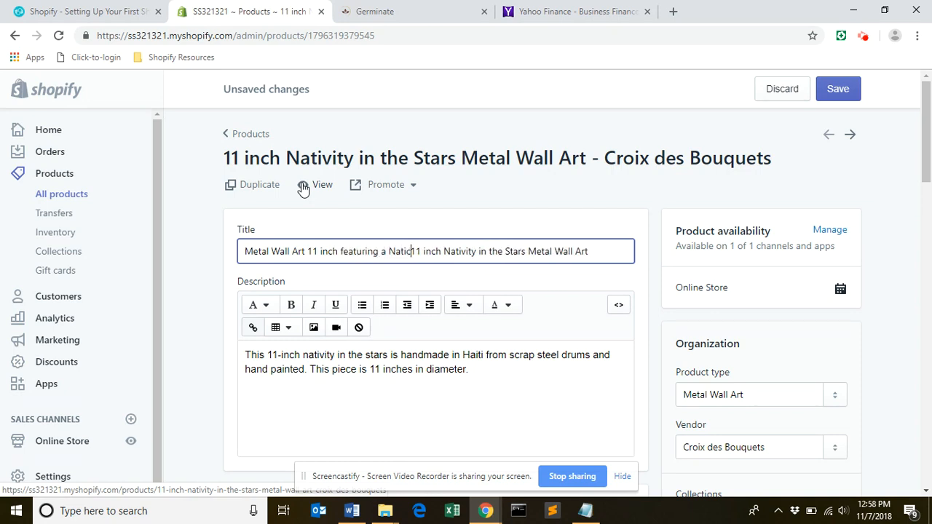
{"action": "key", "text": "BackSpace"}
{"action": "type", "text": "vity sce"}
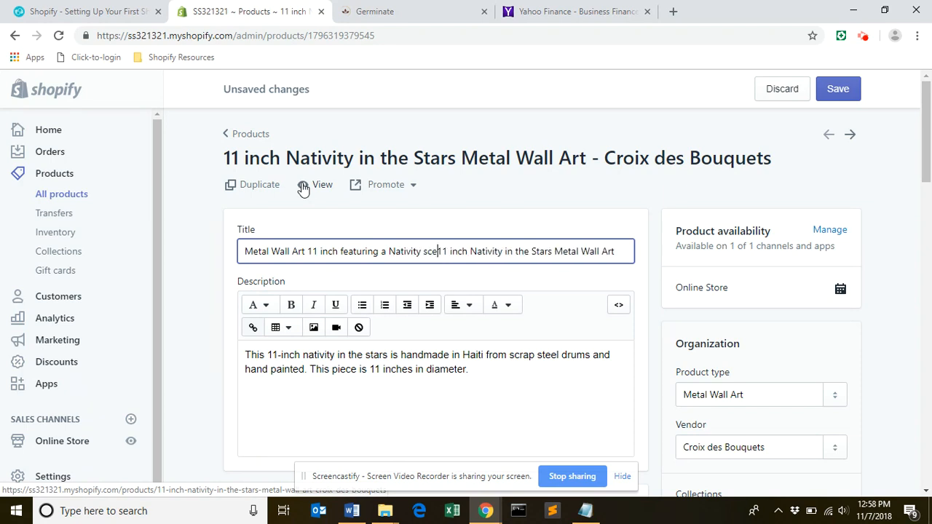
{"action": "key", "text": "BackSpace"}
{"action": "type", "text": "Scene and a"}
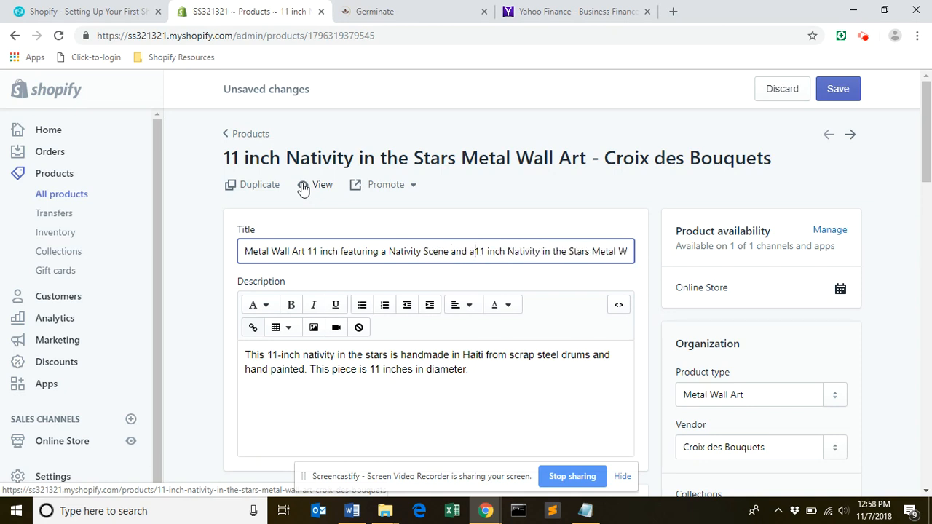
{"action": "type", "text": " Star De"}
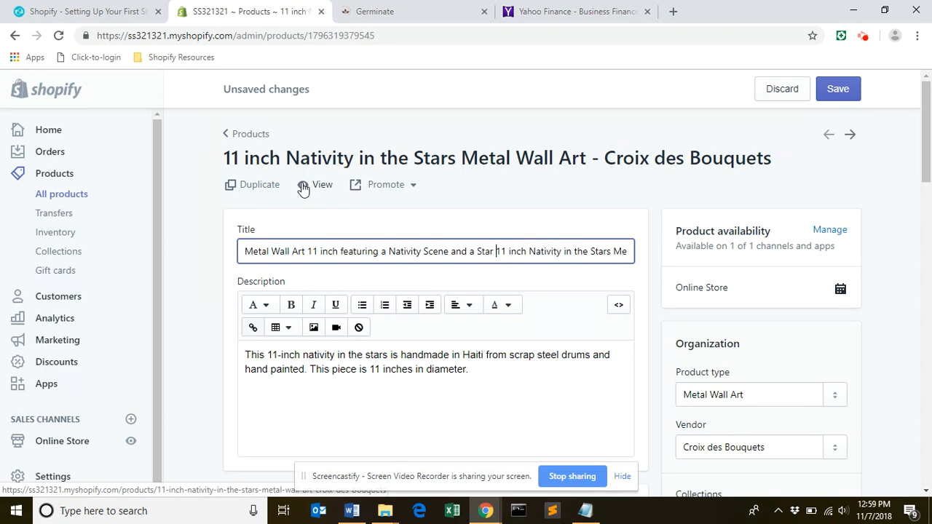
{"action": "type", "text": "sihgn"}
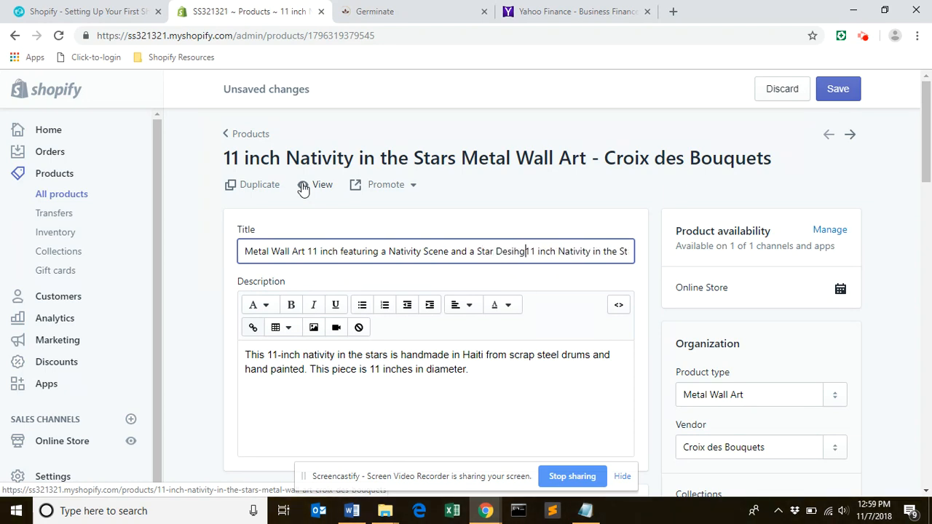
{"action": "key", "text": "BackSpace"}
{"action": "key", "text": "BackSpace"}
{"action": "key", "text": "BackSpace"}
{"action": "key", "text": "BackSpace"}
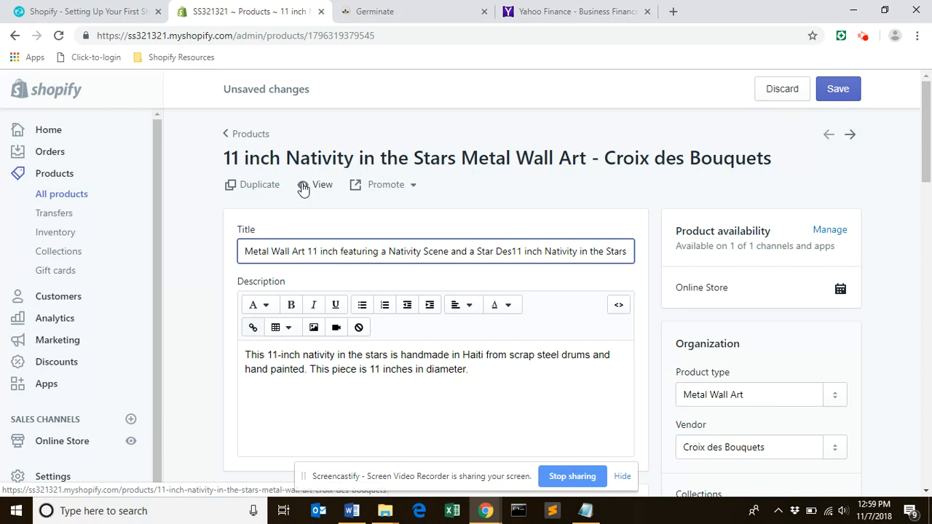
{"action": "type", "text": "ign"}
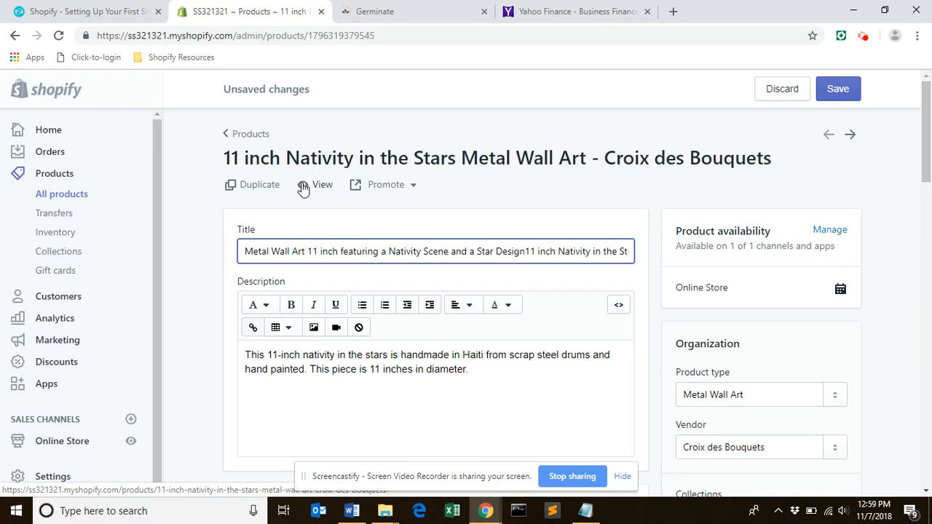
Delete the old wording "11 inch Nativity in the Stars Metal Wall Art" that follows the new text in the title.
{"action": "key", "text": "Delete"}
{"action": "key", "text": "Delete"}
{"action": "key", "text": "Delete"}
{"action": "key", "text": "Delete"}
{"action": "key", "text": "Delete"}
{"action": "key", "text": "Delete"}
{"action": "key", "text": "Delete"}
{"action": "key", "text": "Delete"}
{"action": "key", "text": "Delete"}
{"action": "key", "text": "Delete"}
{"action": "key", "text": "Delete"}
{"action": "key", "text": "Delete"}
{"action": "key", "text": "Delete"}
{"action": "key", "text": "Delete"}
{"action": "key", "text": "Delete"}
{"action": "key", "text": "Delete"}
{"action": "key", "text": "Delete"}
{"action": "key", "text": "Delete"}
{"action": "key", "text": "Delete"}
{"action": "key", "text": "Delete"}
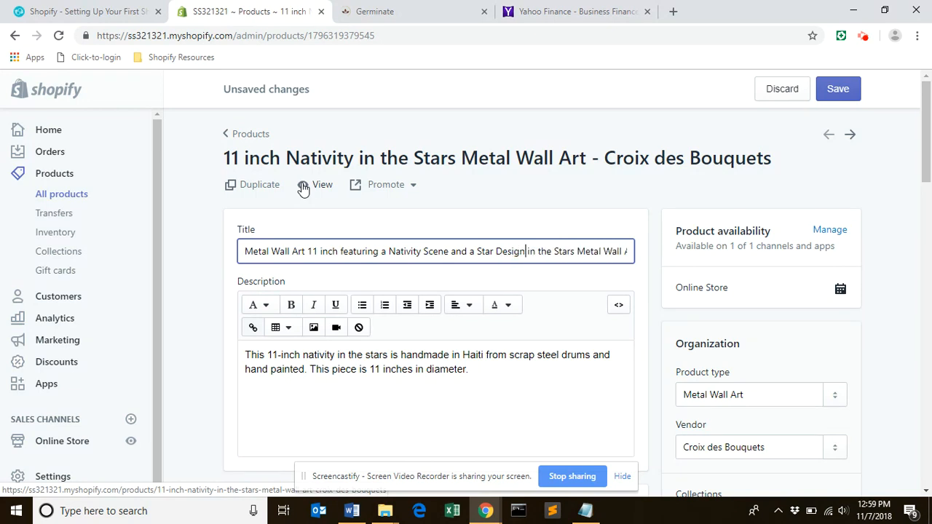
{"action": "key", "text": "Delete"}
{"action": "key", "text": "Delete"}
{"action": "key", "text": "Delete"}
{"action": "key", "text": "Delete"}
{"action": "key", "text": "Delete"}
{"action": "key", "text": "Delete"}
{"action": "key", "text": "Delete"}
{"action": "key", "text": "Delete"}
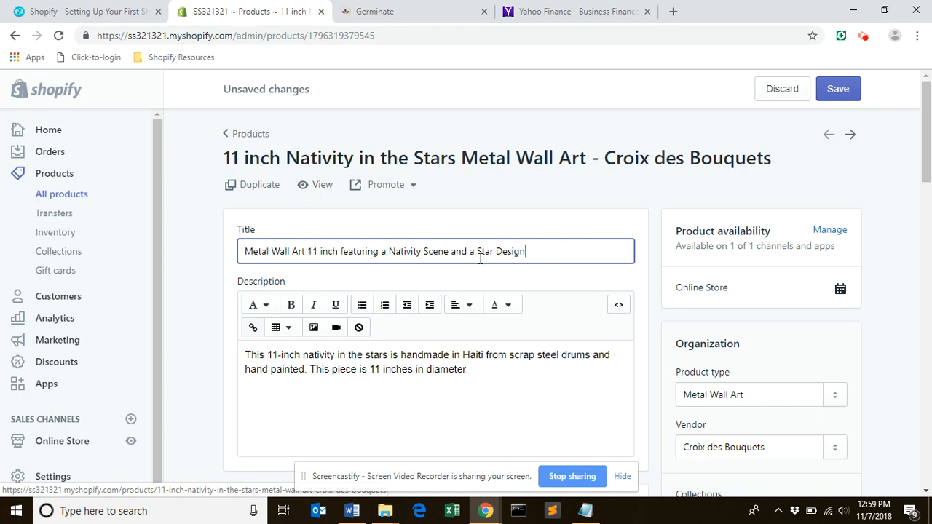
Copy the new title and apply it as the product image's alt text: "Metal Wall Art 11 inch featuring a Nativity Scene and a Star Design".
{"action": "left_click_drag", "start_coordinate": [526, 251], "coordinate": [248, 255]}
{"action": "key", "text": "ctrl+c"}
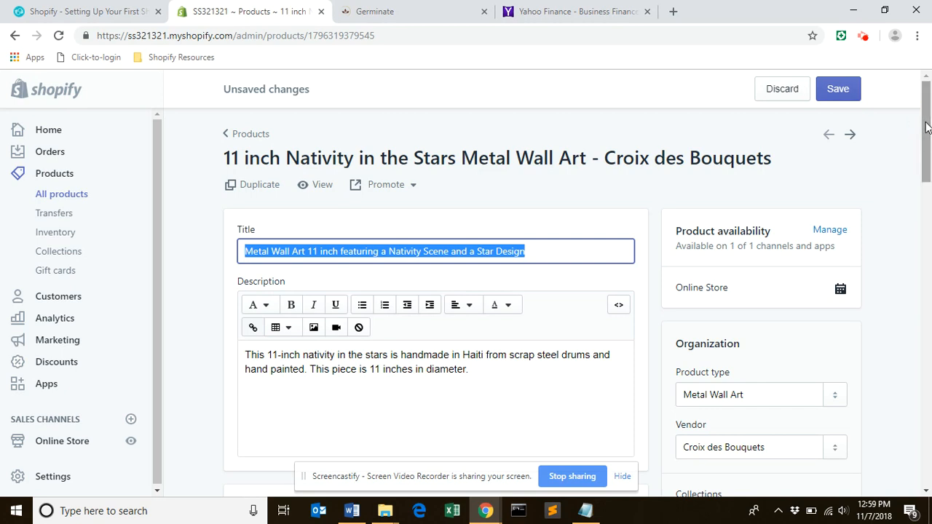
{"action": "scroll", "coordinate": [927, 128], "scroll_direction": "down", "scroll_amount": 1}
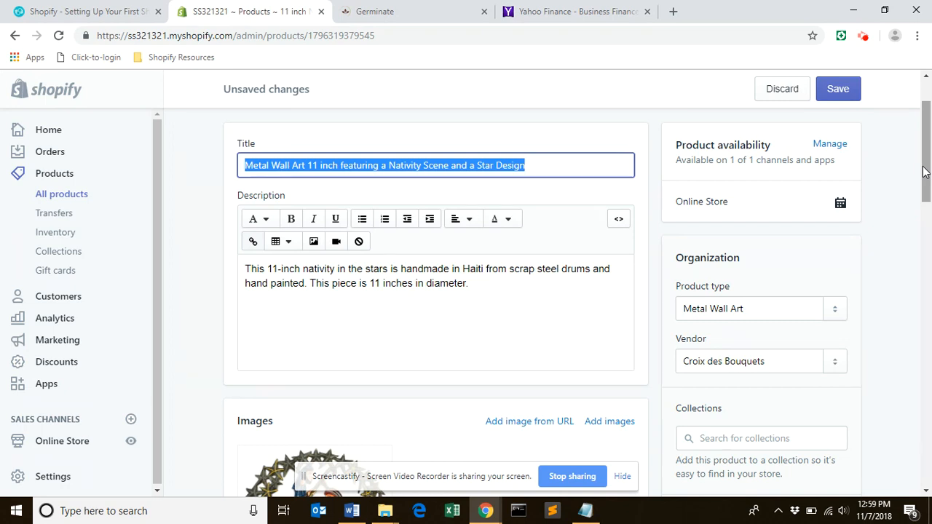
{"action": "left_click_drag", "start_coordinate": [924, 171], "coordinate": [928, 245]}
{"action": "mouse_move", "coordinate": [313, 244]}
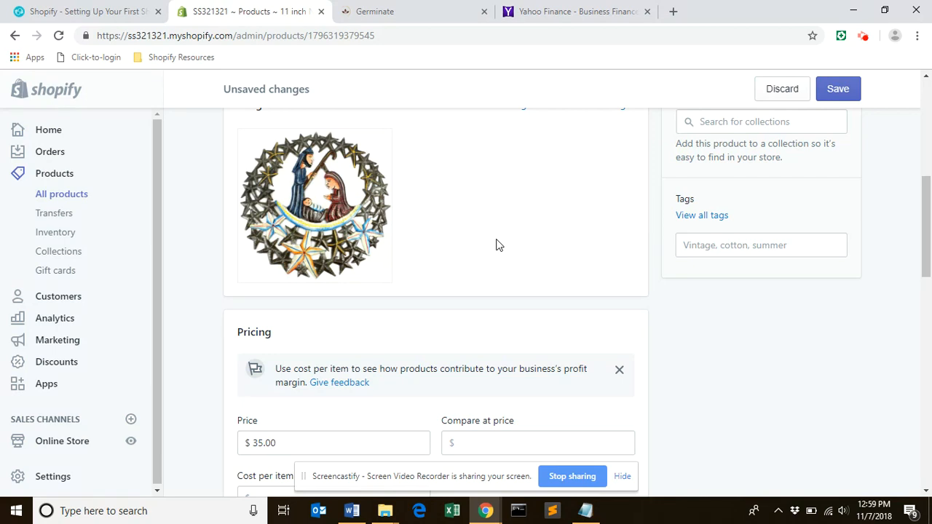
{"action": "mouse_move", "coordinate": [325, 278]}
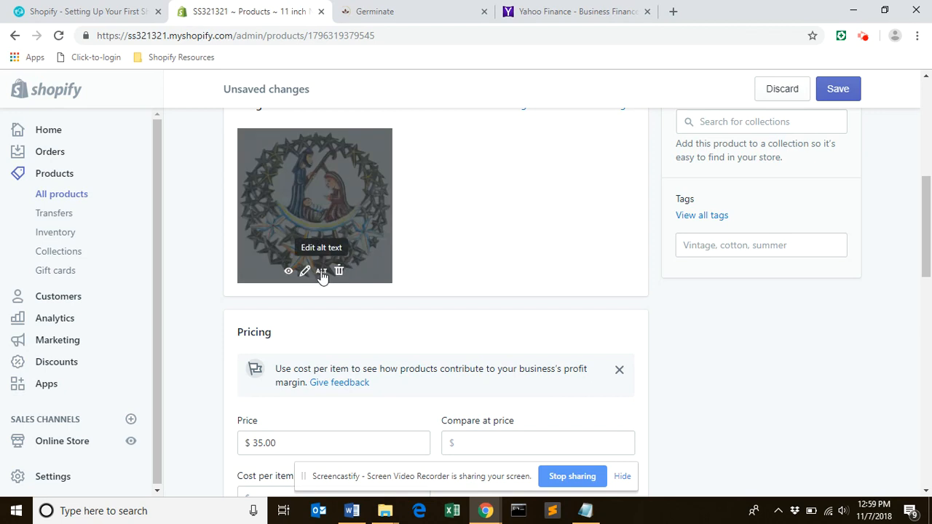
{"action": "left_click", "coordinate": [322, 275]}
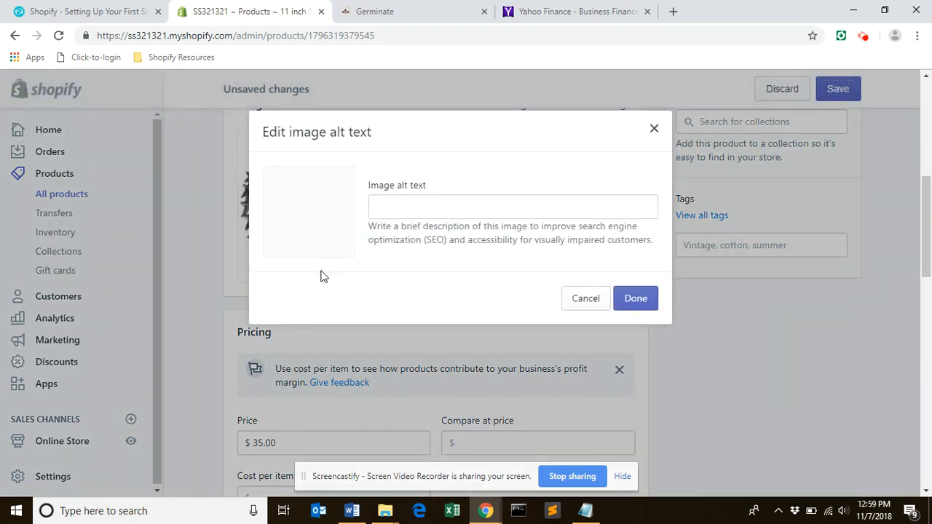
{"action": "left_click", "coordinate": [406, 212]}
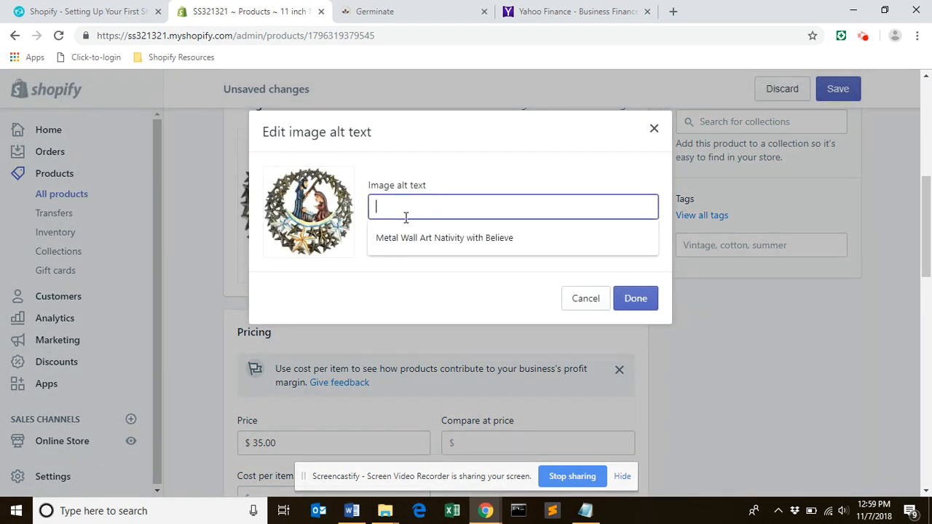
{"action": "key", "text": "ctrl+v"}
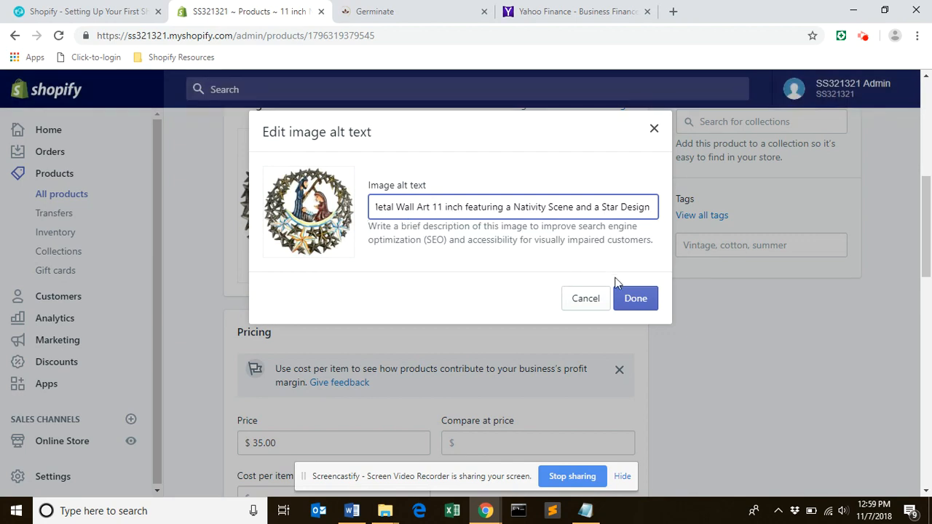
{"action": "left_click", "coordinate": [652, 309]}
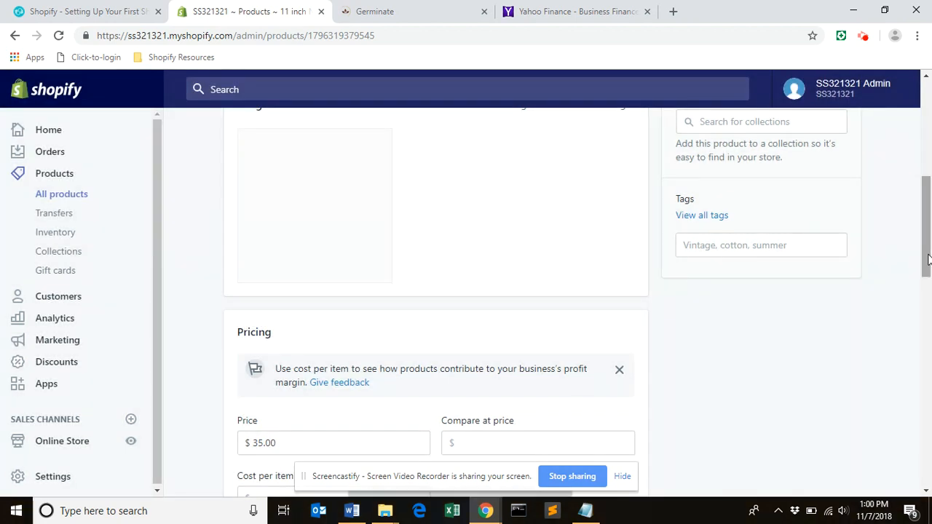
Replace the search engine listing's page title with the copied text "Metal Wall Art 11 inch featuring a Nativity Scene and a Star Design".
{"action": "left_click_drag", "start_coordinate": [929, 258], "coordinate": [928, 466]}
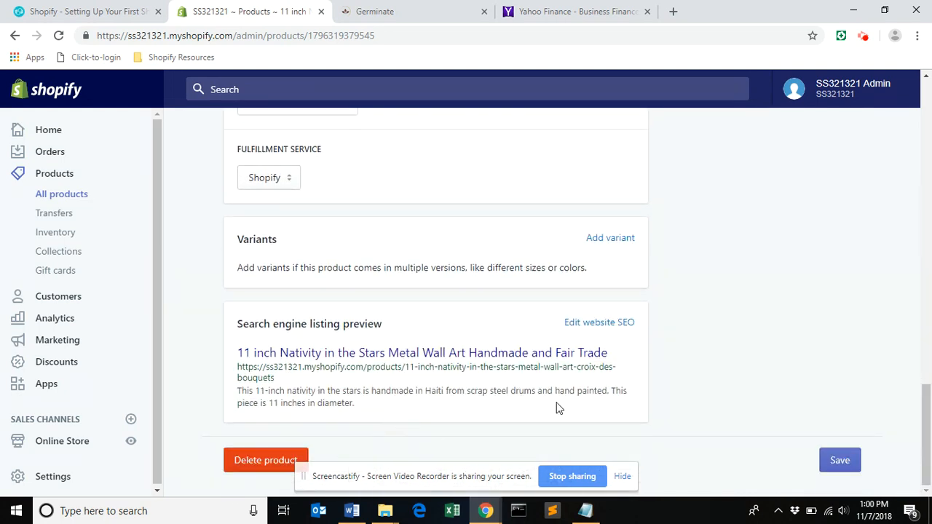
{"action": "left_click", "coordinate": [600, 324]}
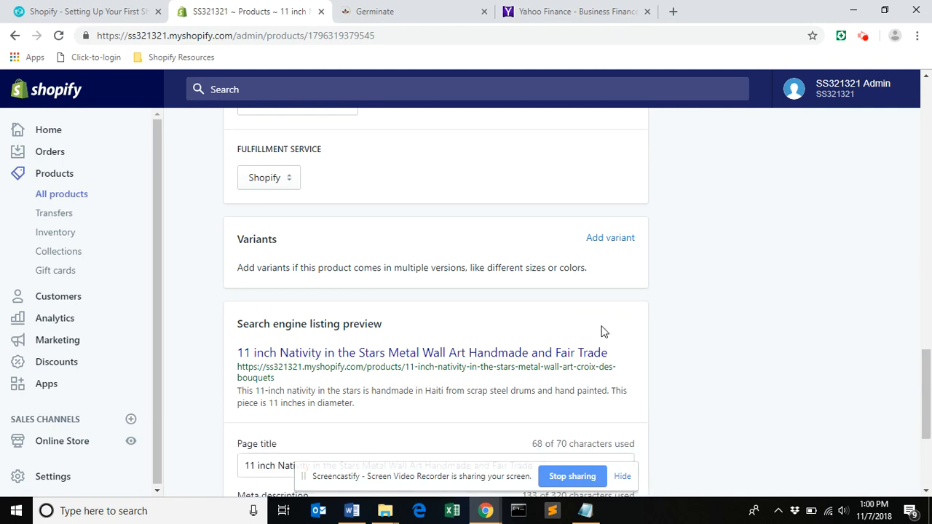
{"action": "scroll", "coordinate": [914, 393], "scroll_direction": "down", "scroll_amount": 3}
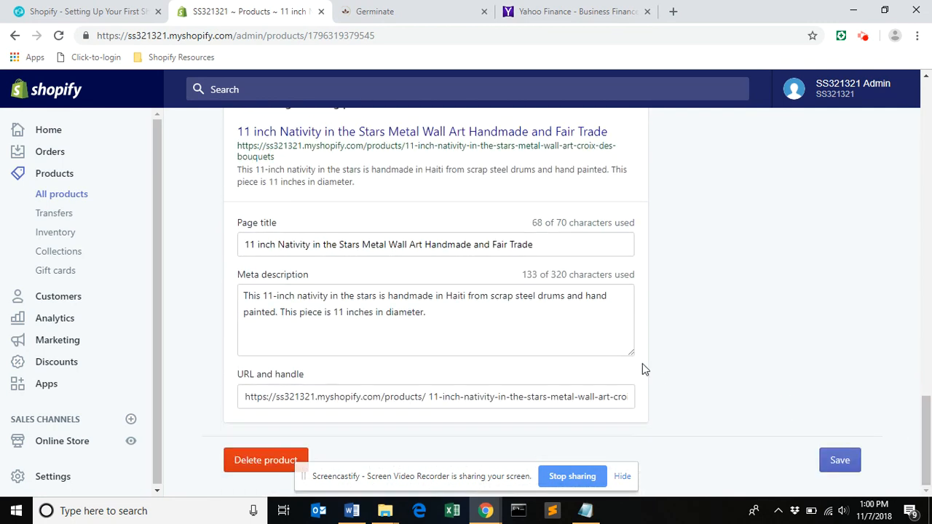
{"action": "left_click_drag", "start_coordinate": [537, 245], "coordinate": [242, 248]}
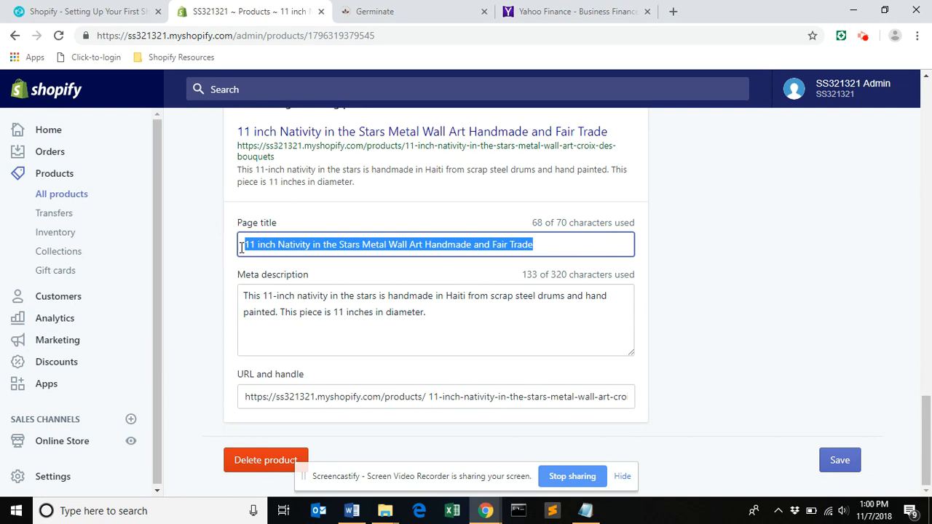
{"action": "type", "text": "Metal Wall Art 11 inch featuring a Nativity Scene and a Star Design"}
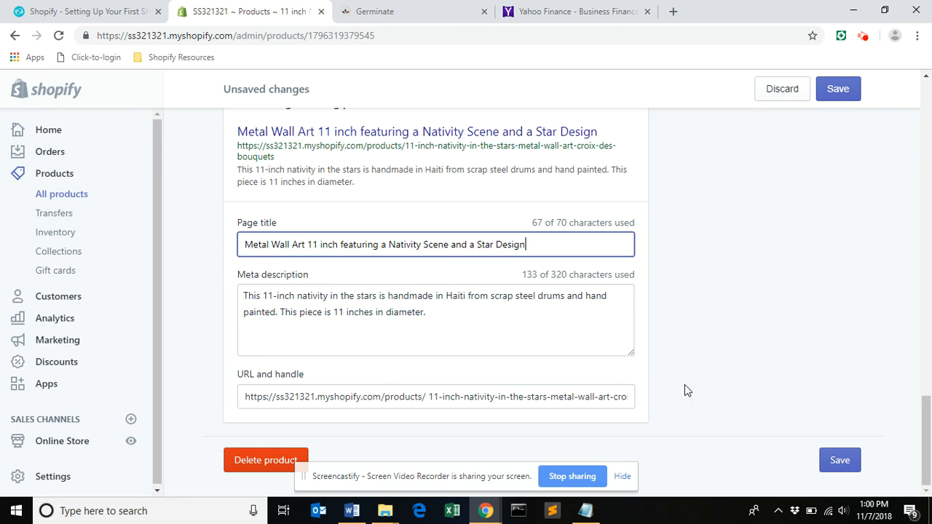
Examine the product's SKU and barcode in the inventory details, and its weight in the shipping details.
{"action": "left_click_drag", "start_coordinate": [929, 461], "coordinate": [930, 307]}
{"action": "left_click_drag", "start_coordinate": [294, 241], "coordinate": [245, 240]}
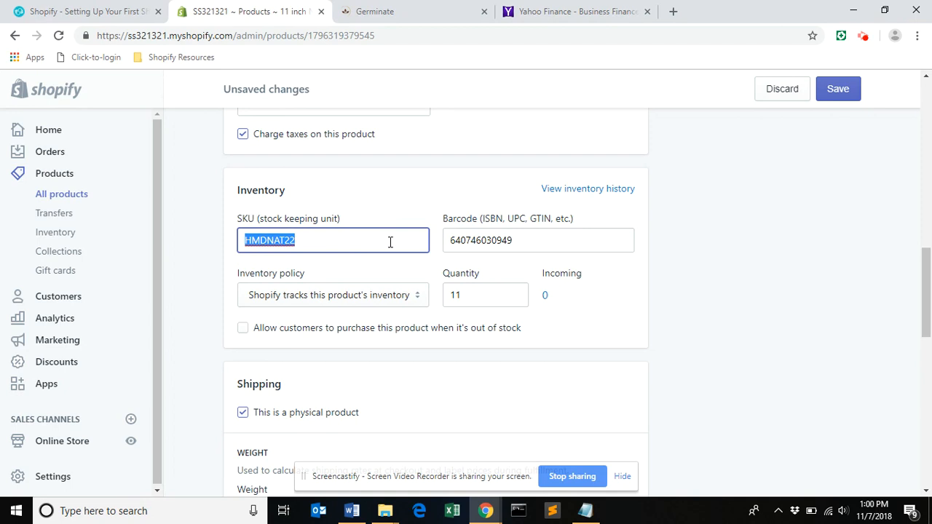
{"action": "double_click", "coordinate": [454, 241]}
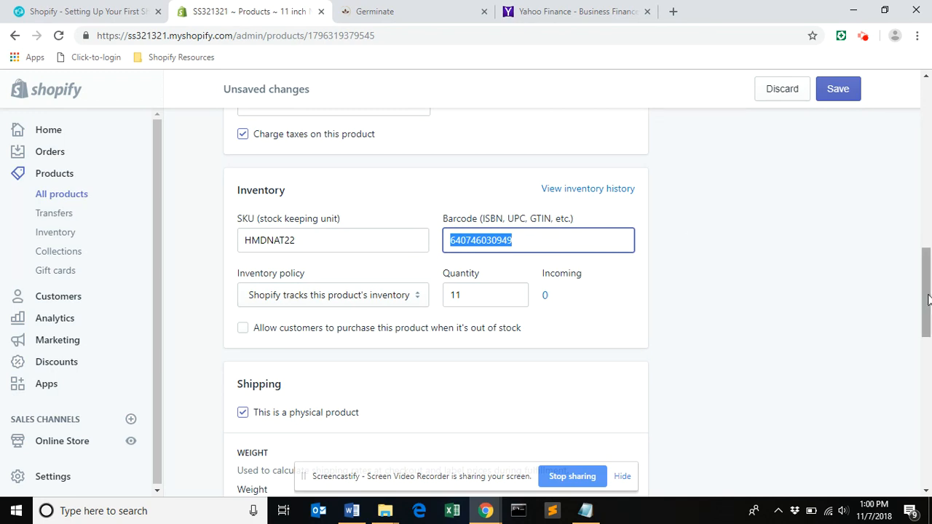
{"action": "scroll", "coordinate": [928, 272], "scroll_direction": "down", "scroll_amount": 2}
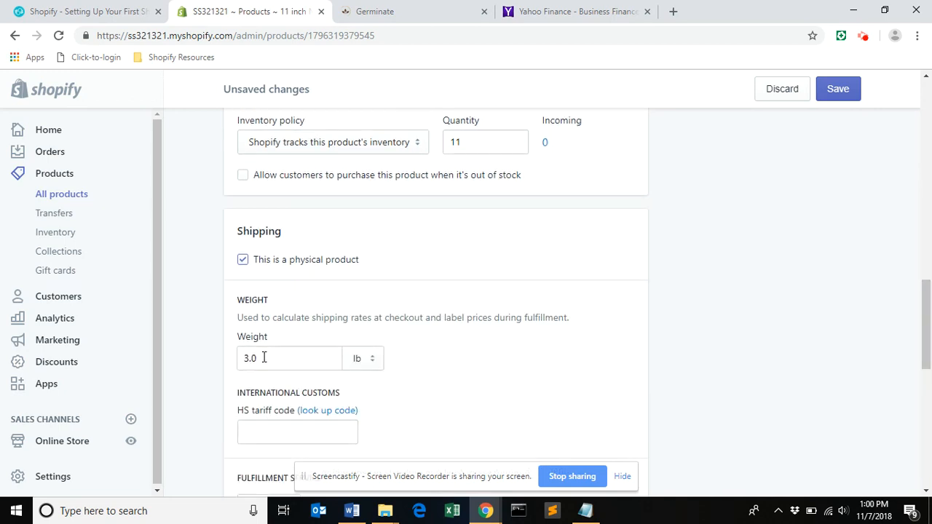
Add the tags Haiti, Small and Nativity to the product and save the changes.
{"action": "left_click_drag", "start_coordinate": [928, 335], "coordinate": [929, 211]}
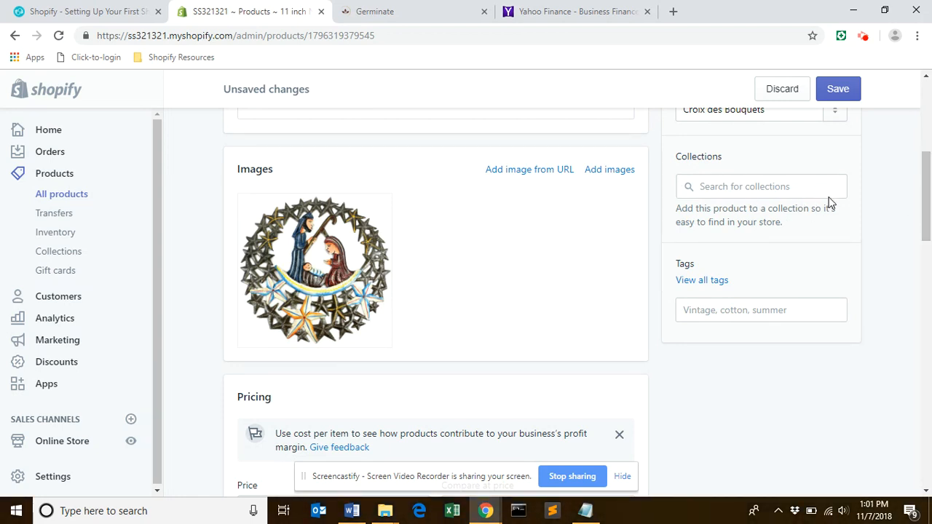
{"action": "left_click", "coordinate": [773, 315]}
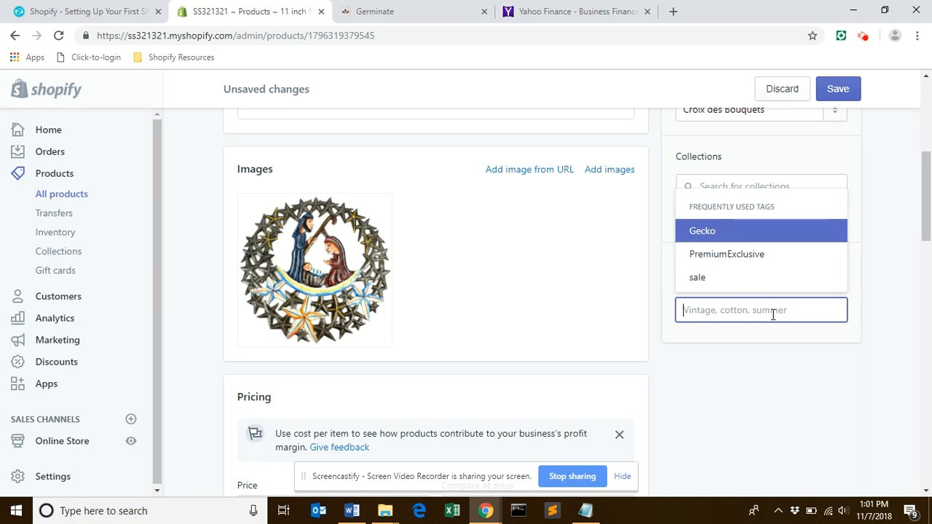
{"action": "type", "text": "Haiti"}
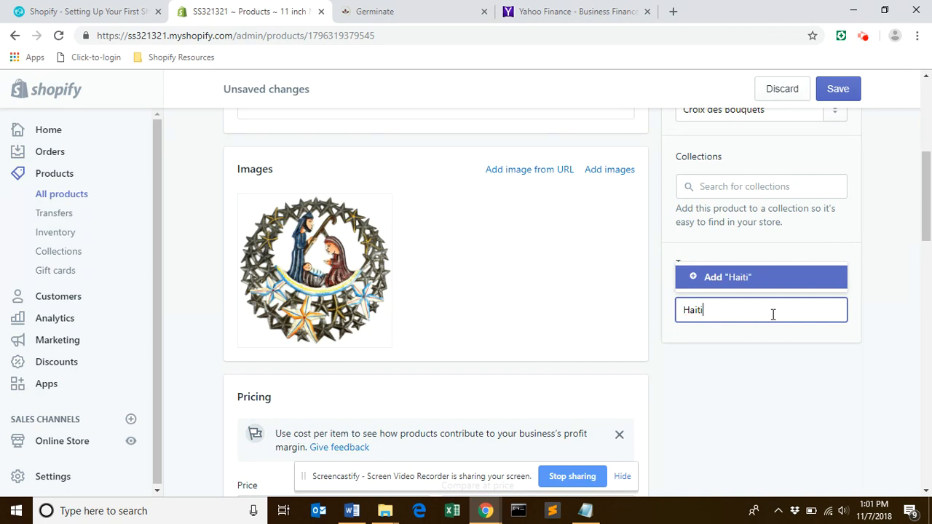
{"action": "left_click", "coordinate": [714, 282]}
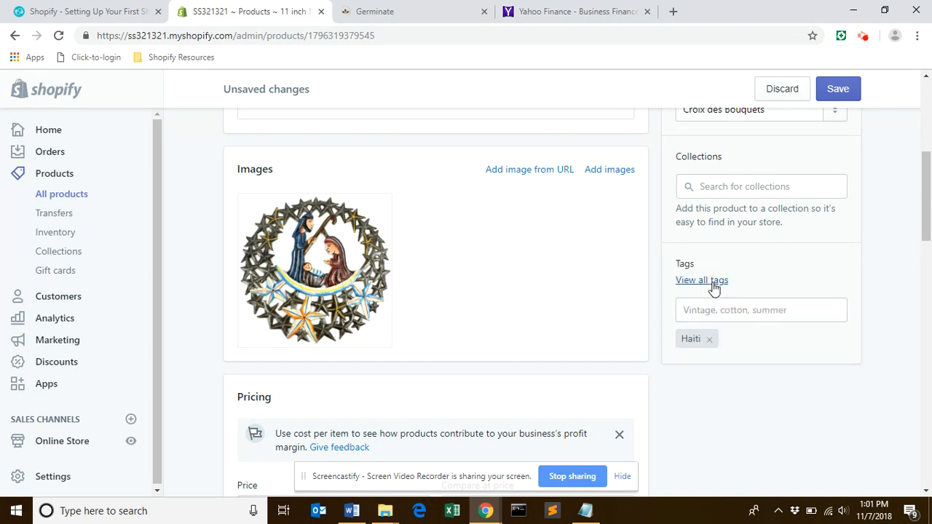
{"action": "left_click", "coordinate": [711, 310]}
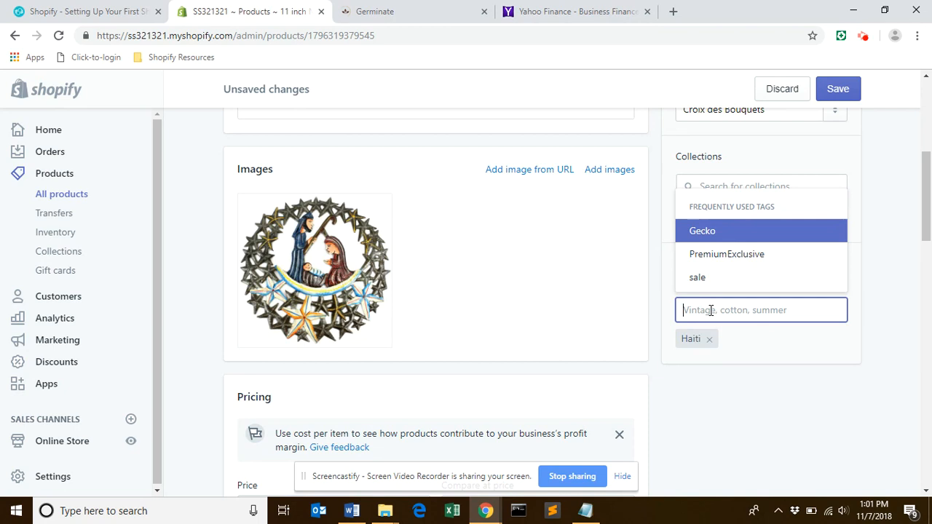
{"action": "type", "text": "Small"}
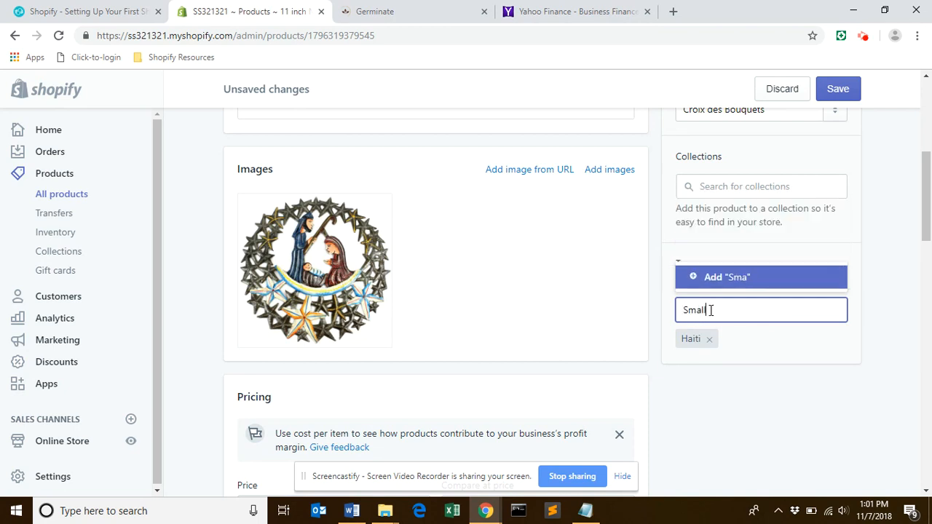
{"action": "left_click", "coordinate": [724, 277]}
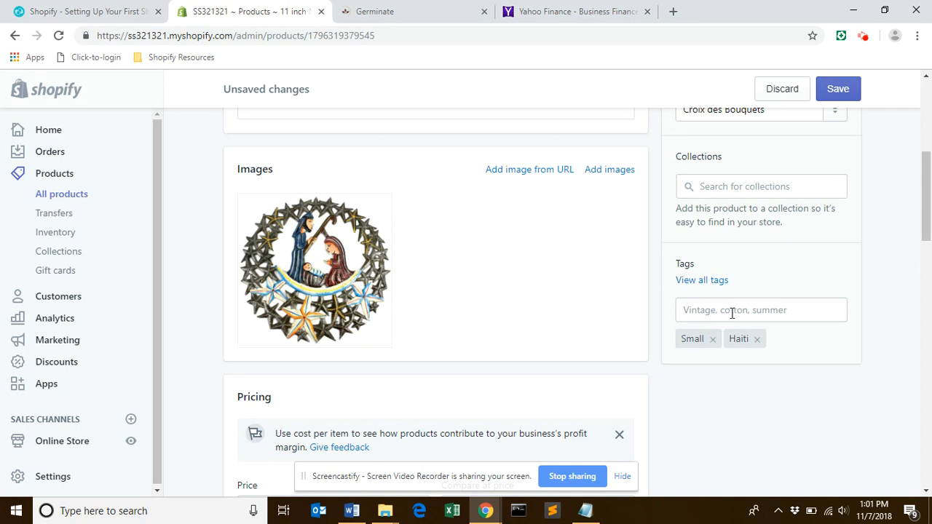
{"action": "left_click", "coordinate": [732, 313]}
{"action": "type", "text": "Nativity"}
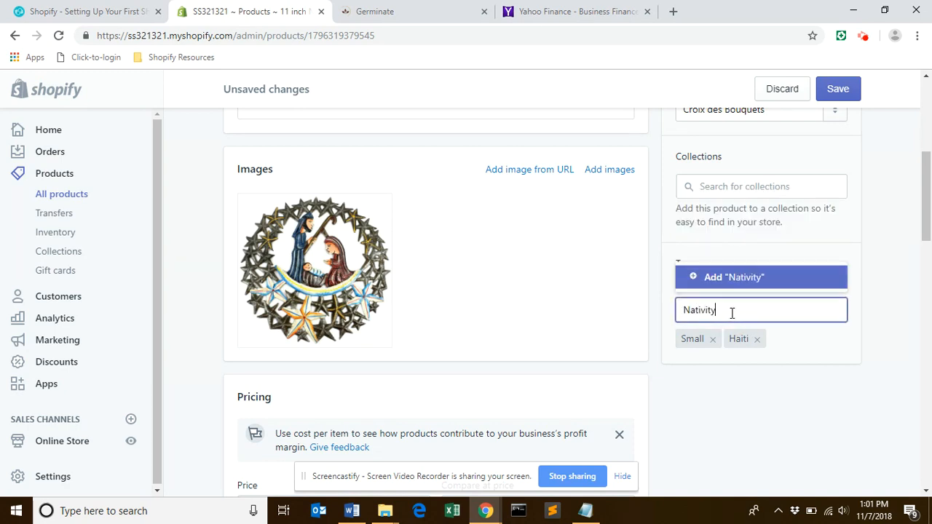
{"action": "left_click", "coordinate": [718, 280]}
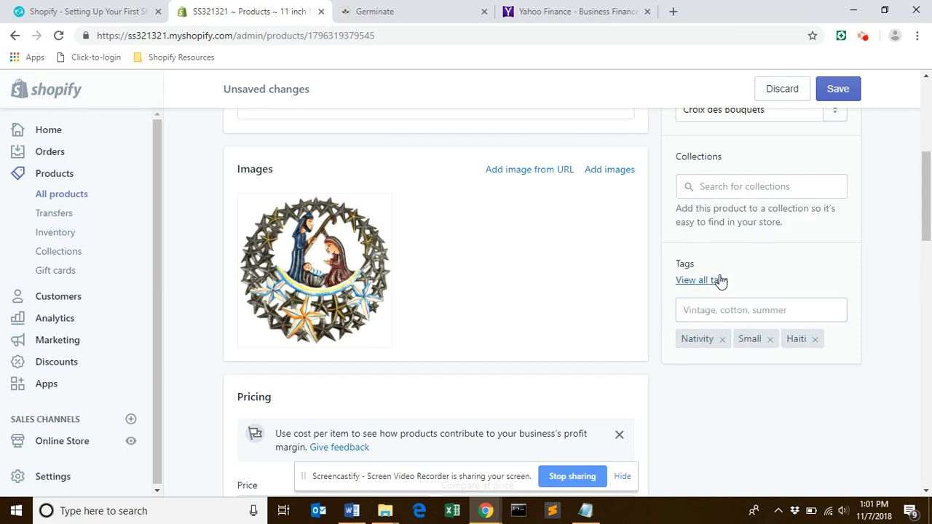
{"action": "left_click", "coordinate": [838, 89]}
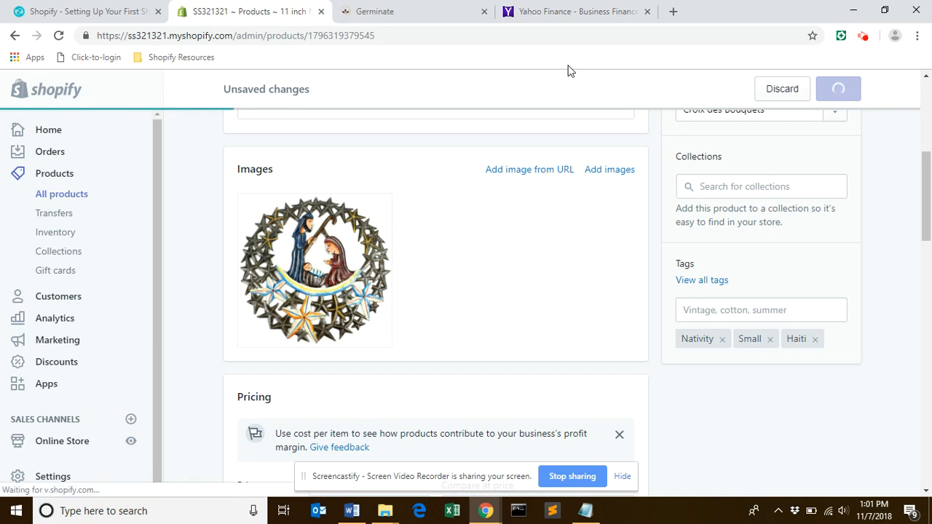
Return to the product list, search it for "angel" and select all the matching products.
{"action": "left_click_drag", "start_coordinate": [931, 272], "coordinate": [930, 109]}
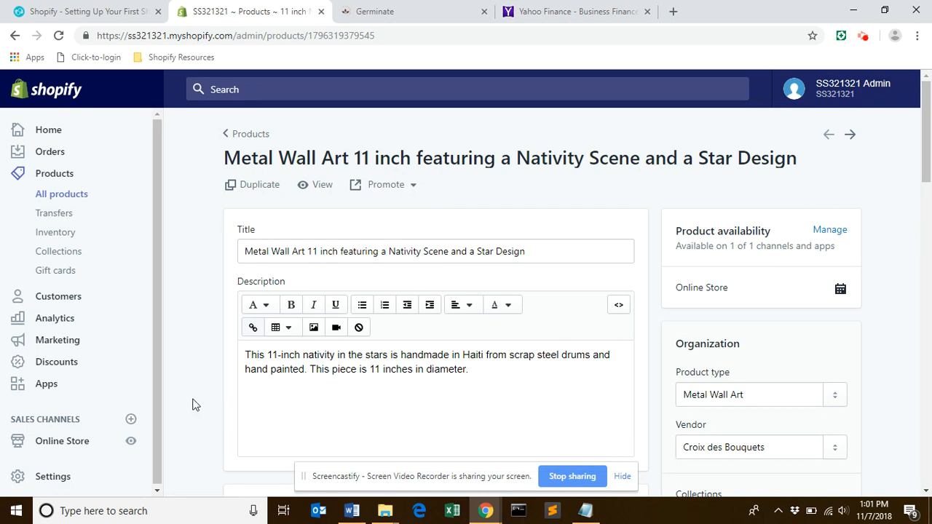
{"action": "left_click", "coordinate": [241, 134]}
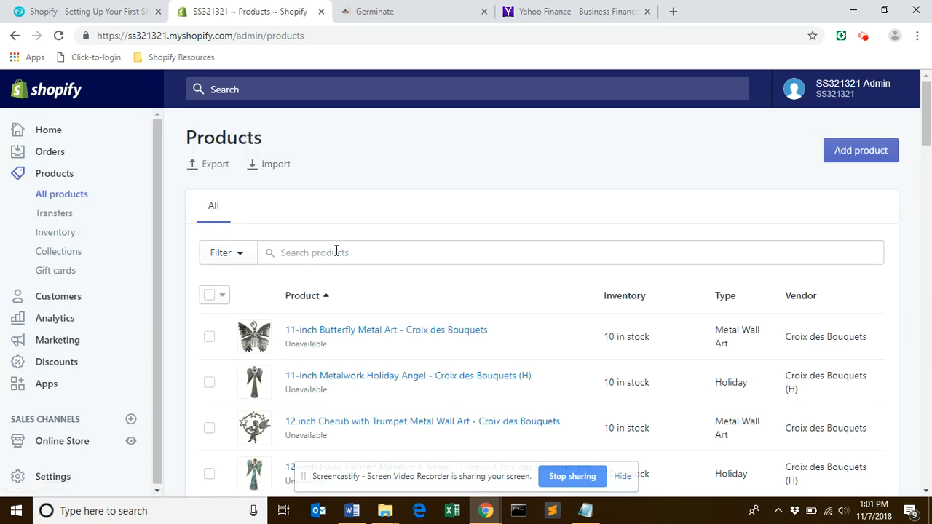
{"action": "left_click", "coordinate": [315, 260]}
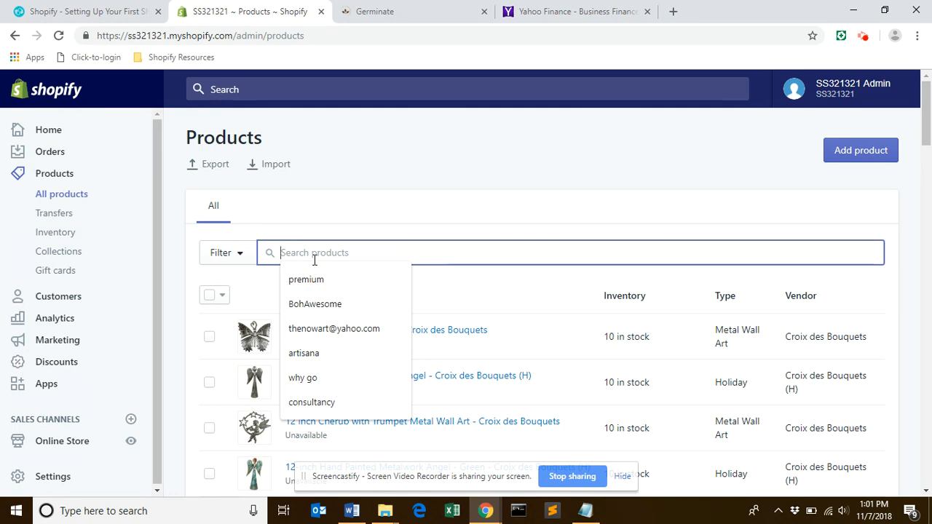
{"action": "type", "text": "angel"}
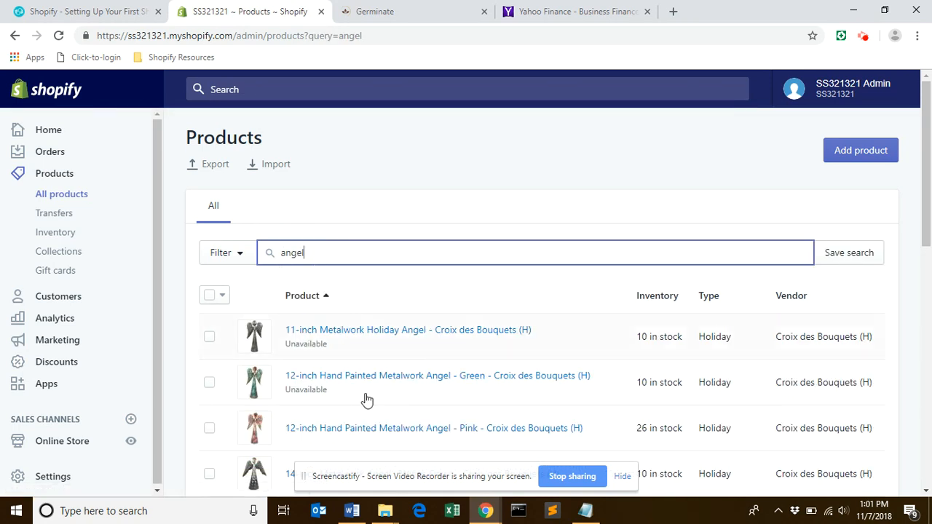
{"action": "mouse_move", "coordinate": [928, 141]}
{"action": "left_mouse_down"}
{"action": "mouse_move", "coordinate": [928, 309]}
{"action": "mouse_move", "coordinate": [929, 143]}
{"action": "left_mouse_up"}
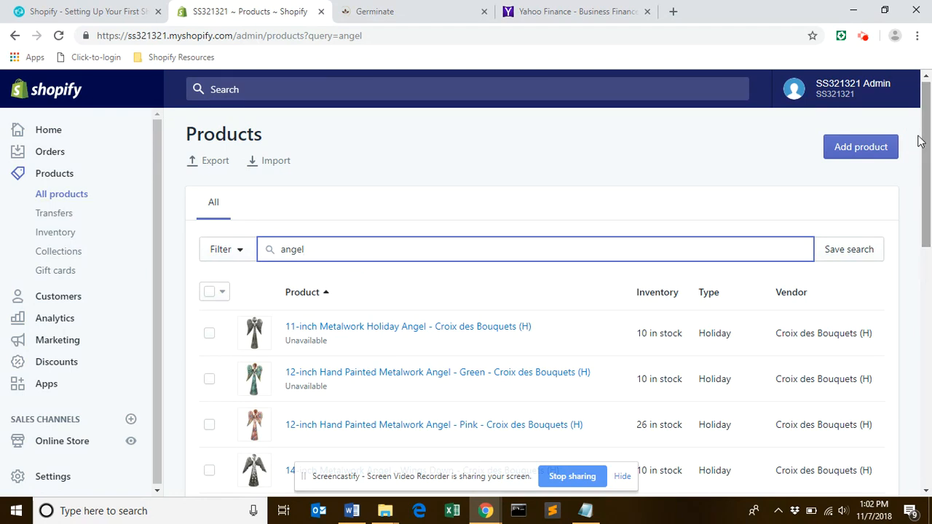
{"action": "left_click", "coordinate": [213, 301]}
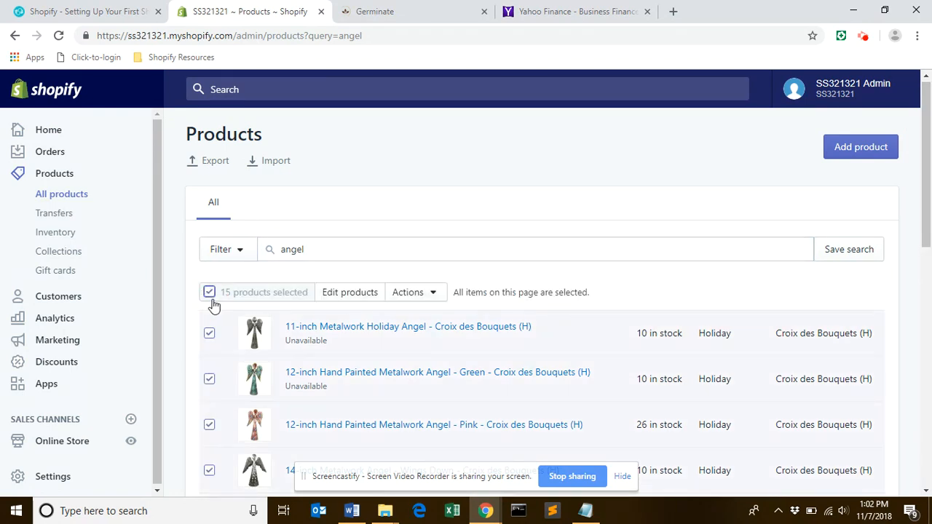
Add the tags Haiti and Angel to all the selected angel products in bulk.
{"action": "left_click", "coordinate": [435, 305]}
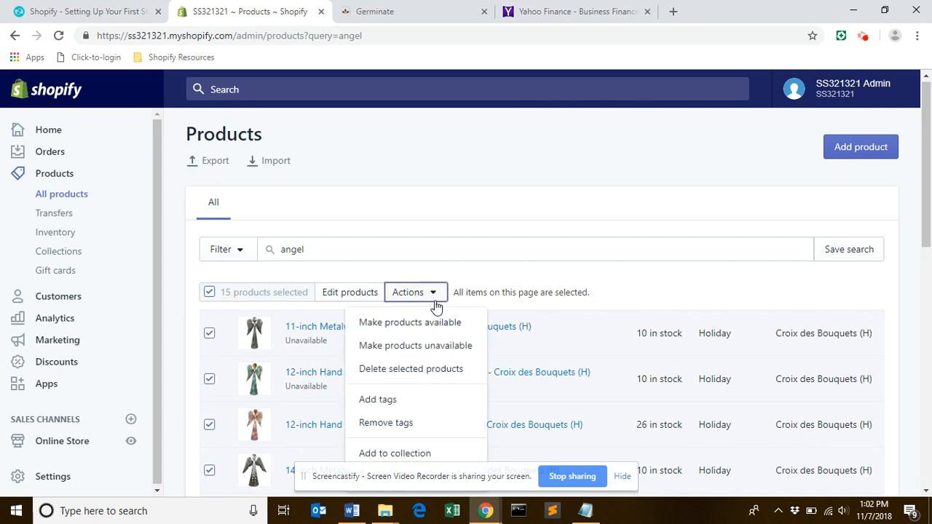
{"action": "left_click", "coordinate": [394, 402]}
{"action": "left_click", "coordinate": [342, 216]}
{"action": "type", "text": "h"}
{"action": "key", "text": "BackSpace"}
{"action": "type", "text": "Hait"}
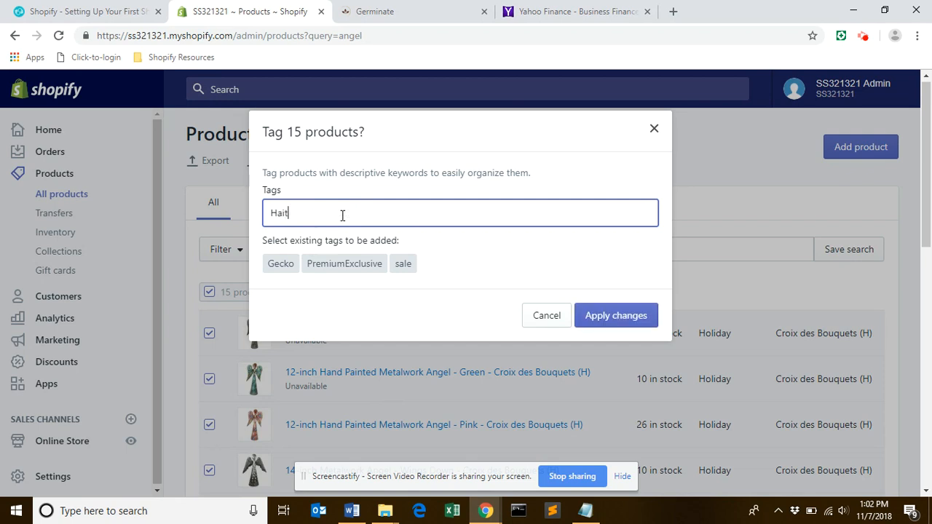
{"action": "type", "text": "i"}
{"action": "key", "text": "Return"}
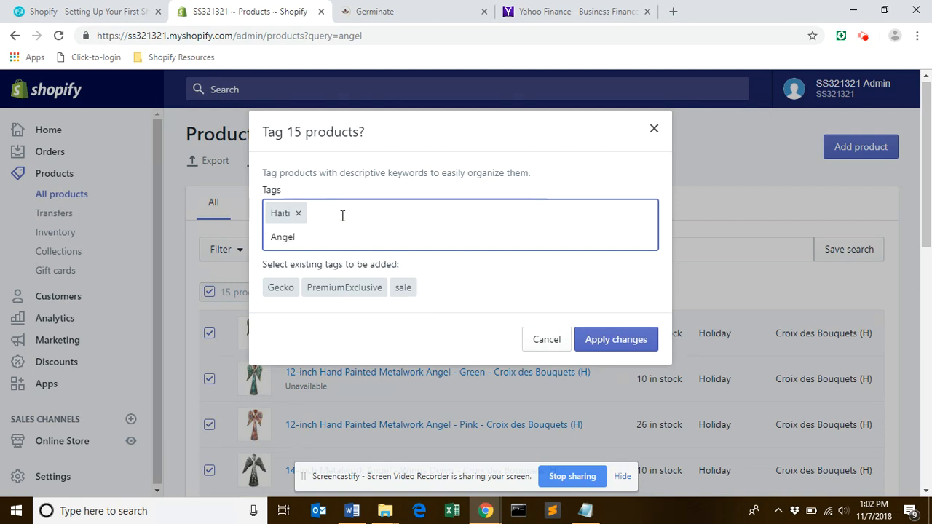
{"action": "key", "text": "Return"}
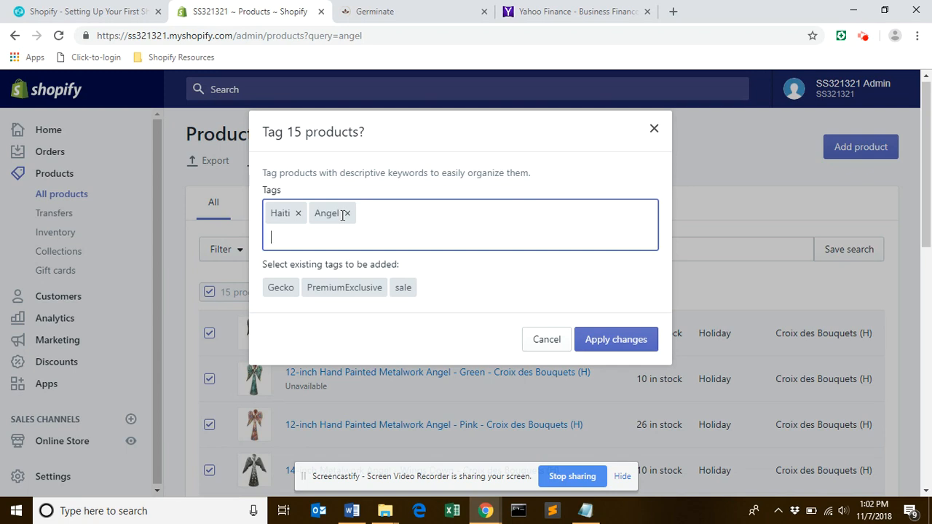
{"action": "left_click_drag", "start_coordinate": [929, 207], "coordinate": [931, 253]}
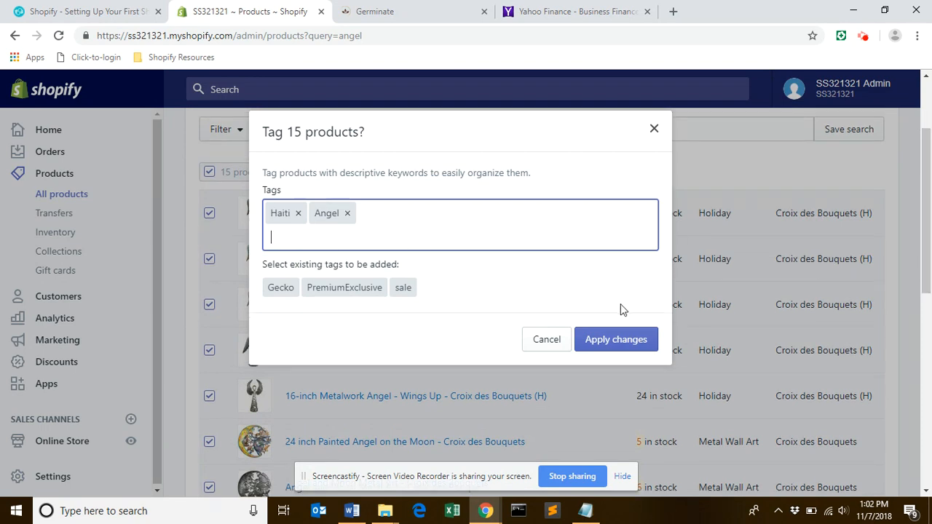
{"action": "left_click", "coordinate": [619, 350]}
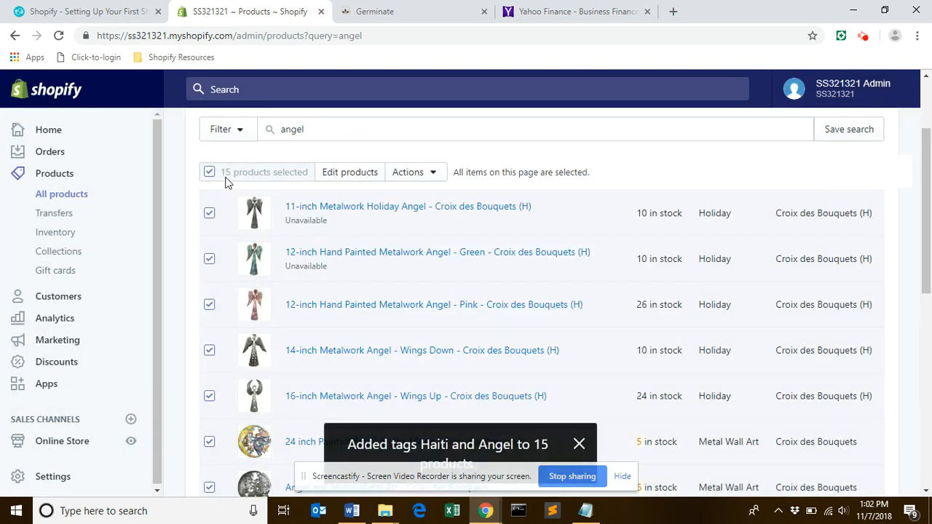
Open the selected products in the bulk editor, remove the Price and SKU fields, and add the Tags field.
{"action": "left_click", "coordinate": [362, 180]}
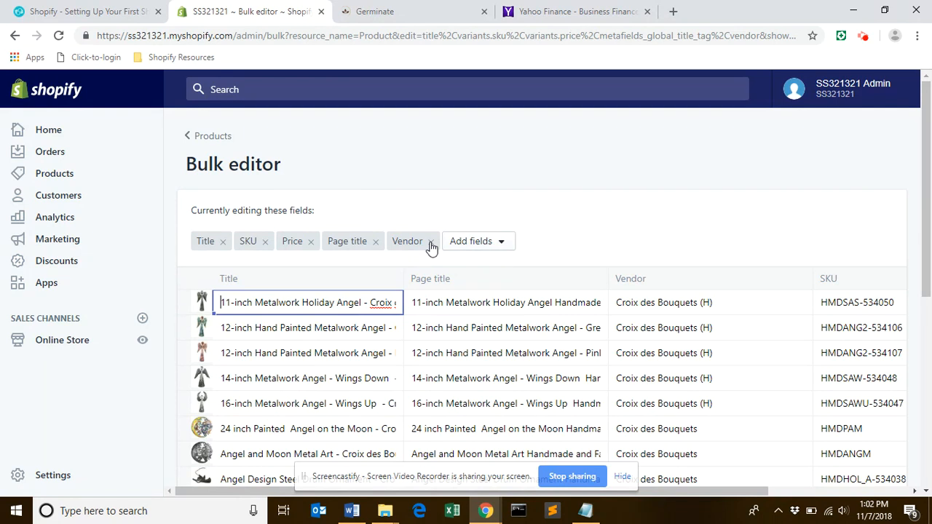
{"action": "left_click", "coordinate": [311, 242]}
{"action": "left_click", "coordinate": [266, 244]}
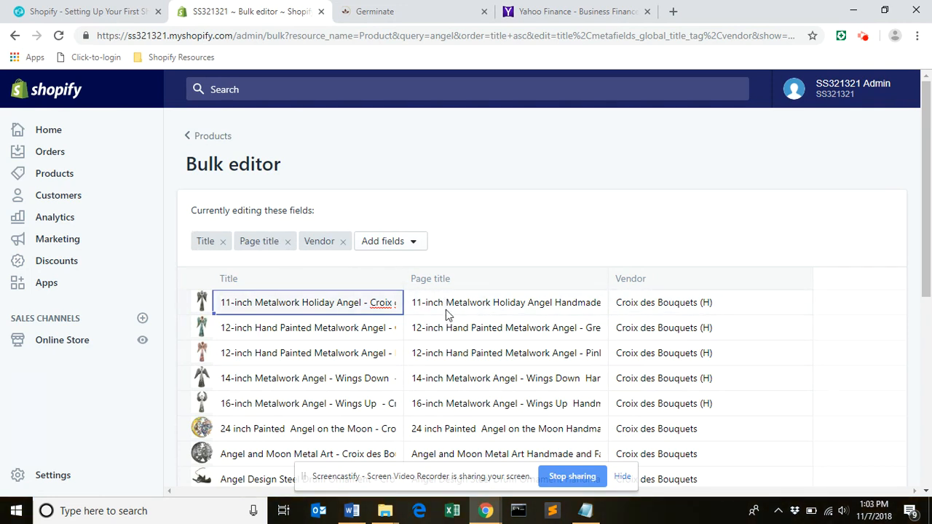
{"action": "left_click", "coordinate": [416, 248]}
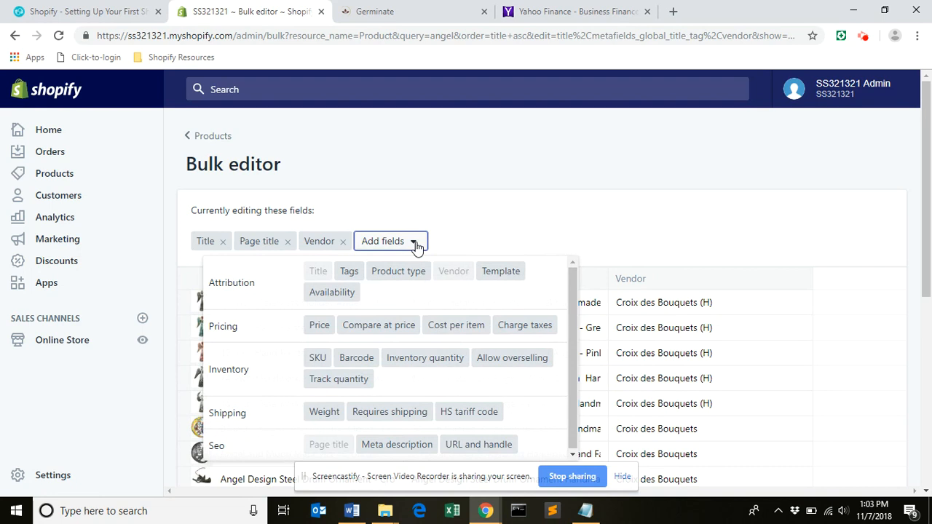
{"action": "left_click", "coordinate": [349, 273]}
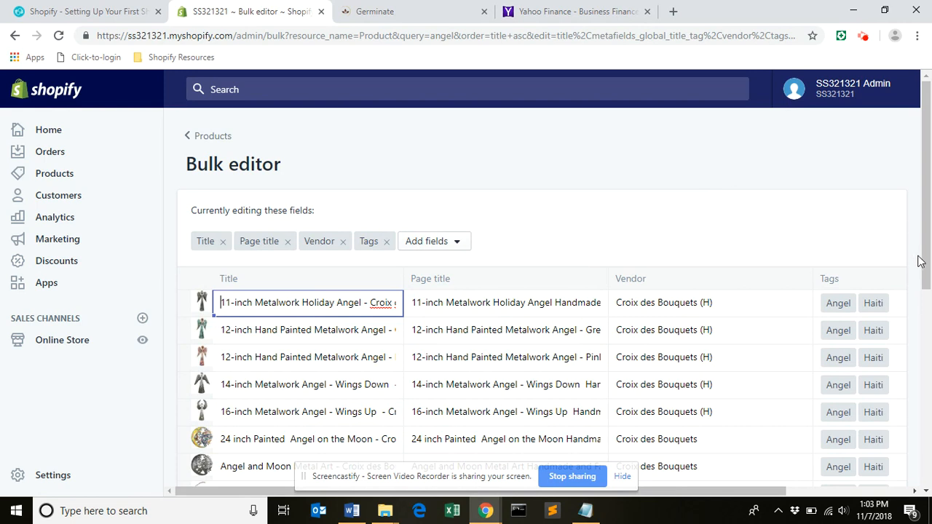
{"action": "left_click", "coordinate": [328, 336]}
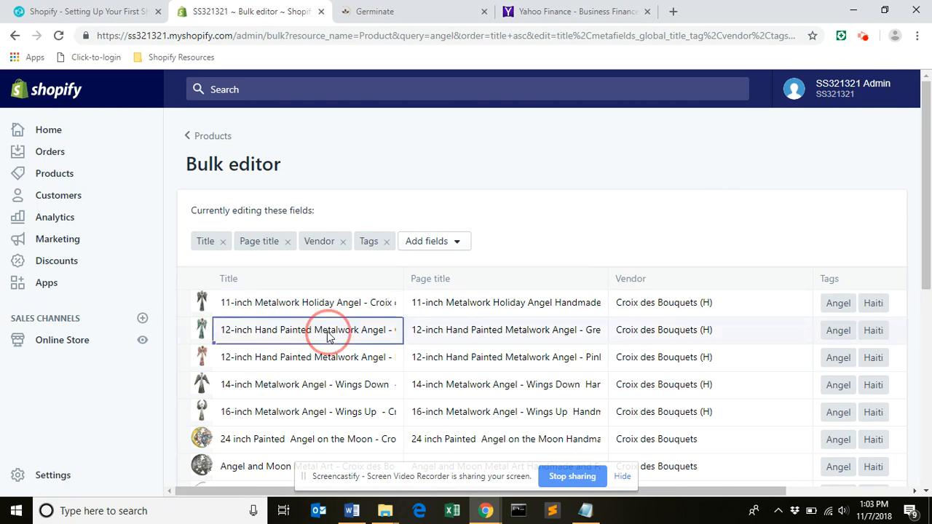
{"action": "left_click", "coordinate": [345, 363]}
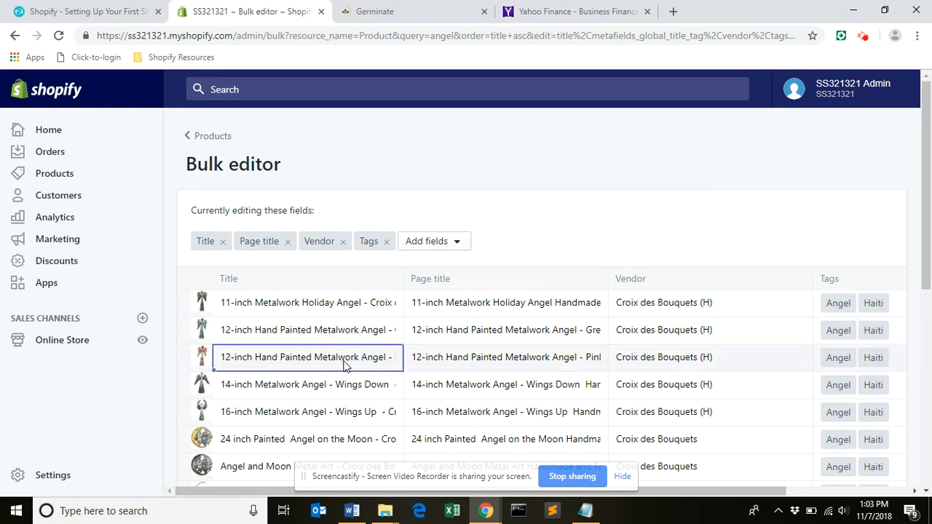
{"action": "left_click", "coordinate": [470, 364]}
{"action": "left_click", "coordinate": [489, 332]}
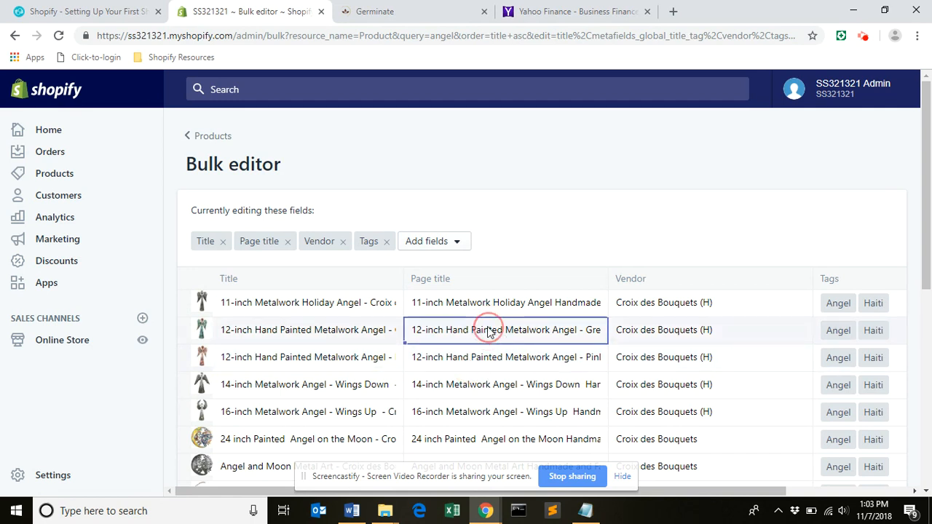
Remove "(H)" from the vendor of the first five products, leaving Croix des Bouquets, and save the bulk edit.
{"action": "left_click", "coordinate": [721, 306]}
{"action": "left_click", "coordinate": [725, 300]}
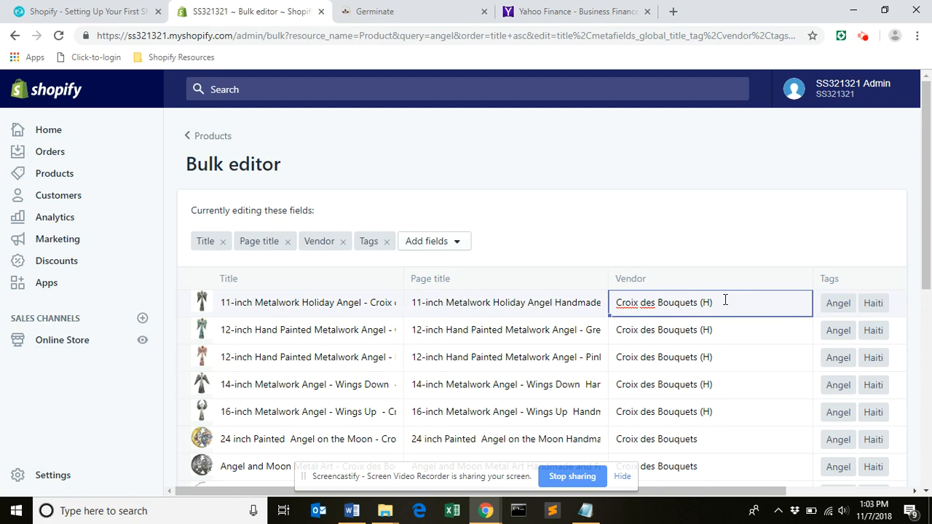
{"action": "left_click", "coordinate": [609, 315]}
{"action": "left_click_drag", "start_coordinate": [609, 314], "coordinate": [625, 426]}
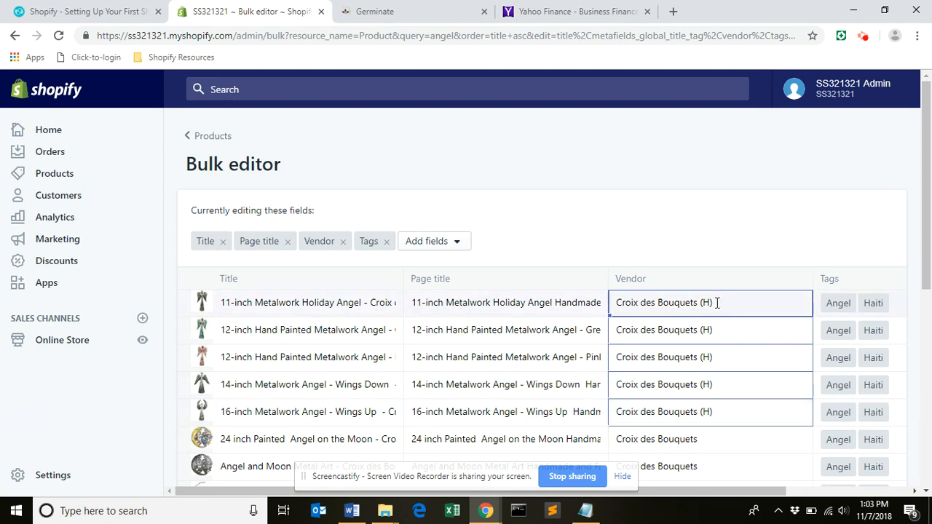
{"action": "key", "text": "BackSpace"}
{"action": "key", "text": "BackSpace"}
{"action": "key", "text": "BackSpace"}
{"action": "key", "text": "BackSpace"}
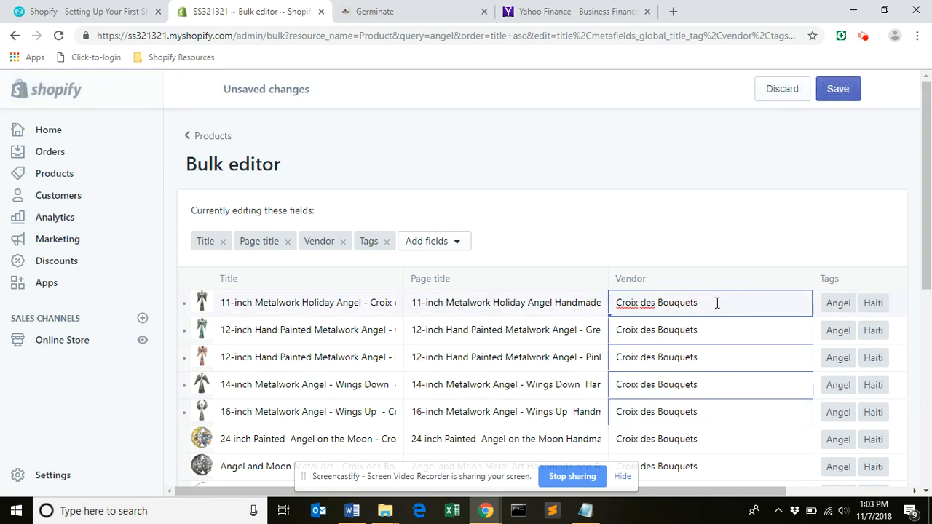
{"action": "left_click", "coordinate": [519, 305]}
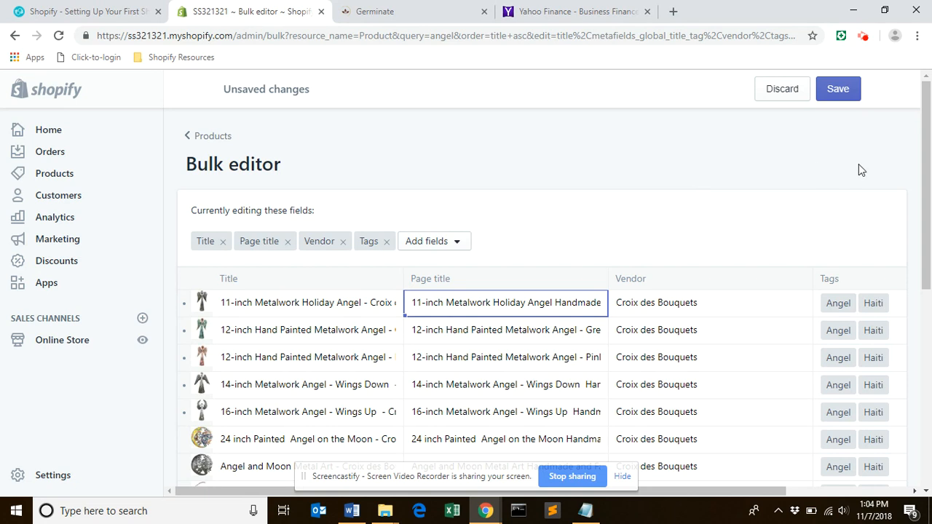
{"action": "left_click", "coordinate": [841, 88]}
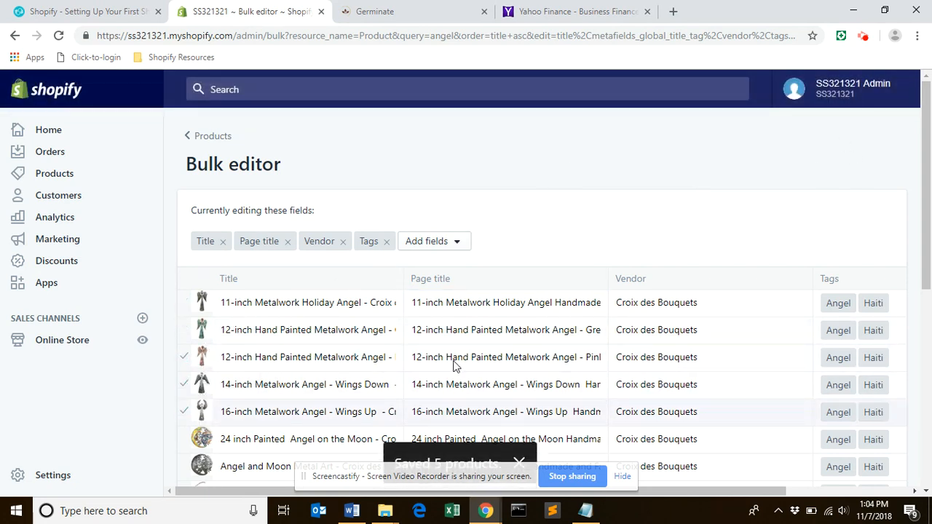
Look over the vendors and tags in the bulk editor and return to the full product list.
{"action": "left_click", "coordinate": [928, 230]}
{"action": "left_click_drag", "start_coordinate": [928, 230], "coordinate": [928, 271]}
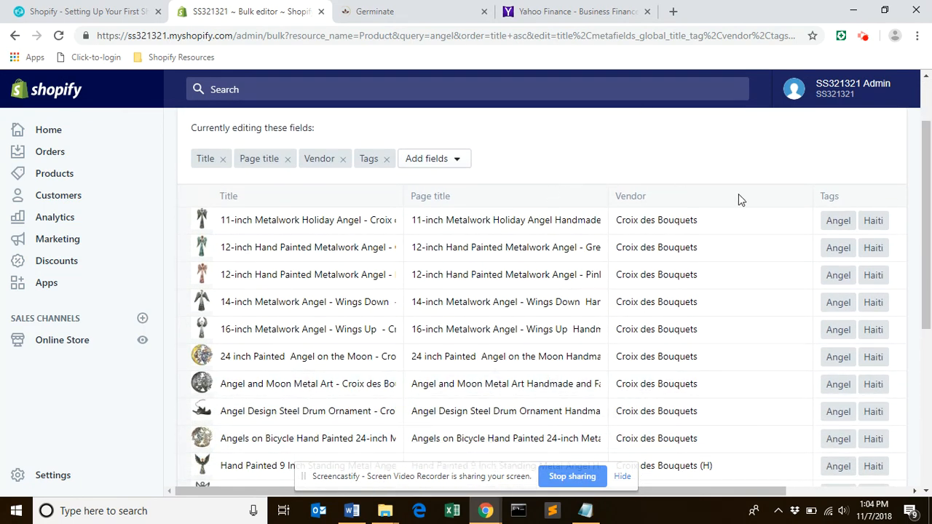
{"action": "left_click_drag", "start_coordinate": [927, 205], "coordinate": [926, 119]}
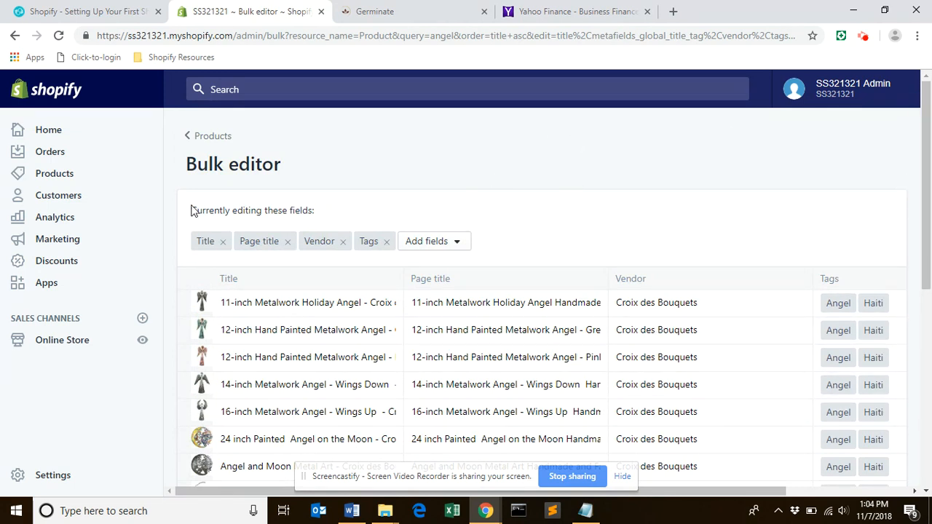
{"action": "left_click", "coordinate": [209, 136]}
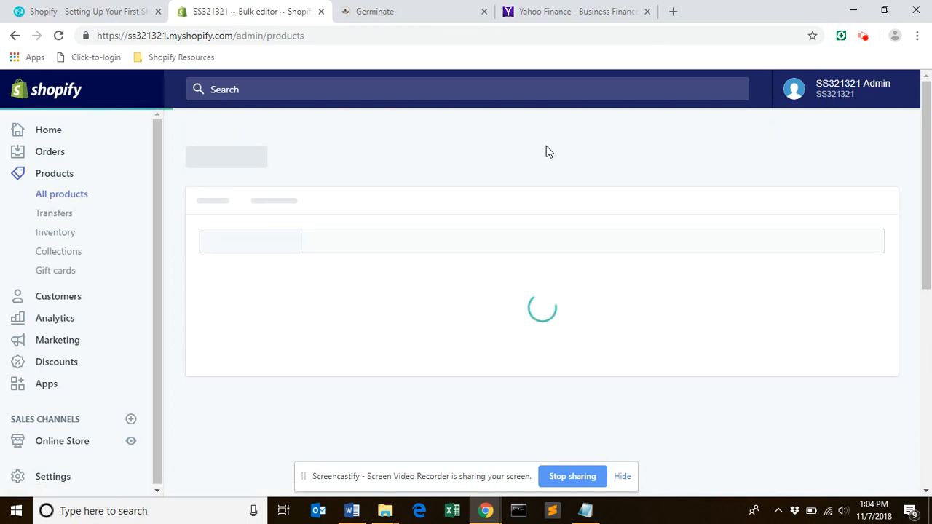